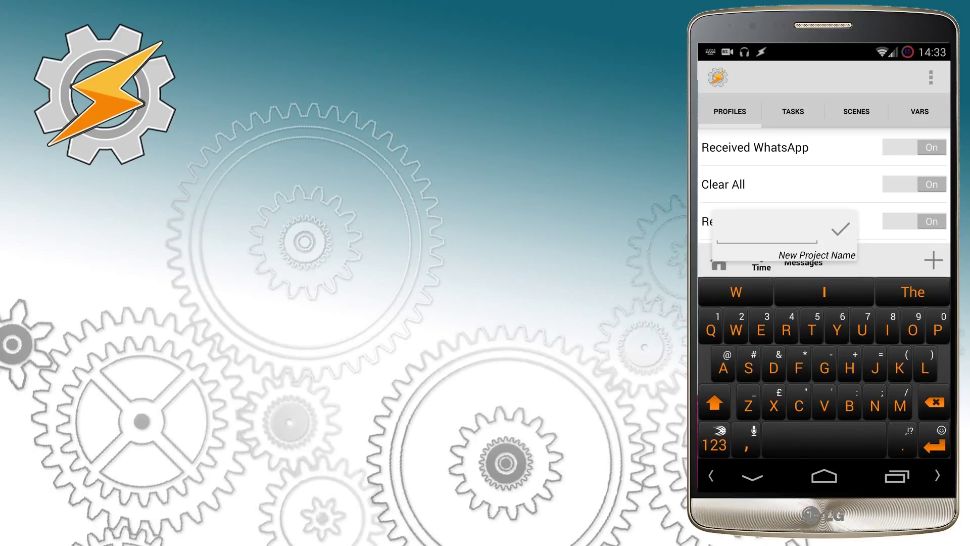
pyautogui.write('E3')
pyautogui.write('G')
pyautogui.write('/')
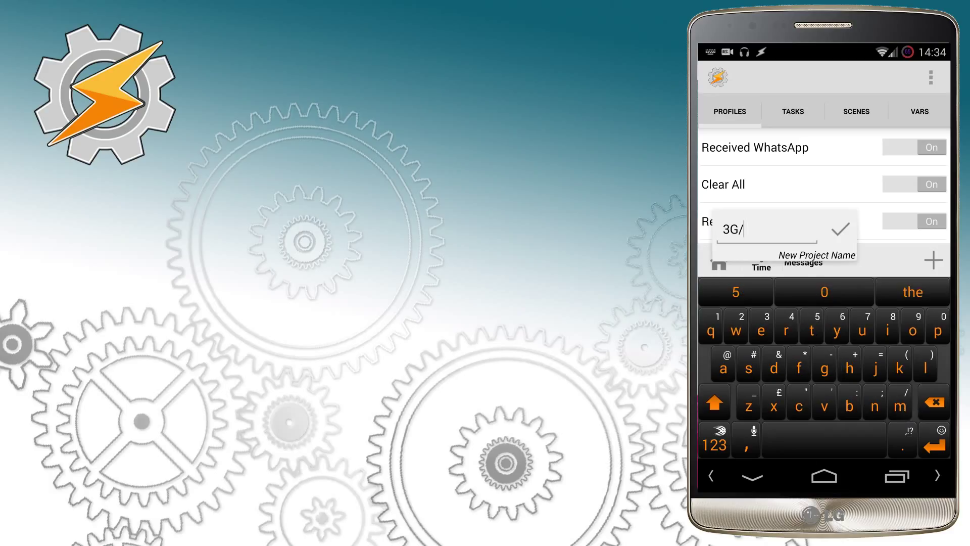
pyautogui.write('LTE ')
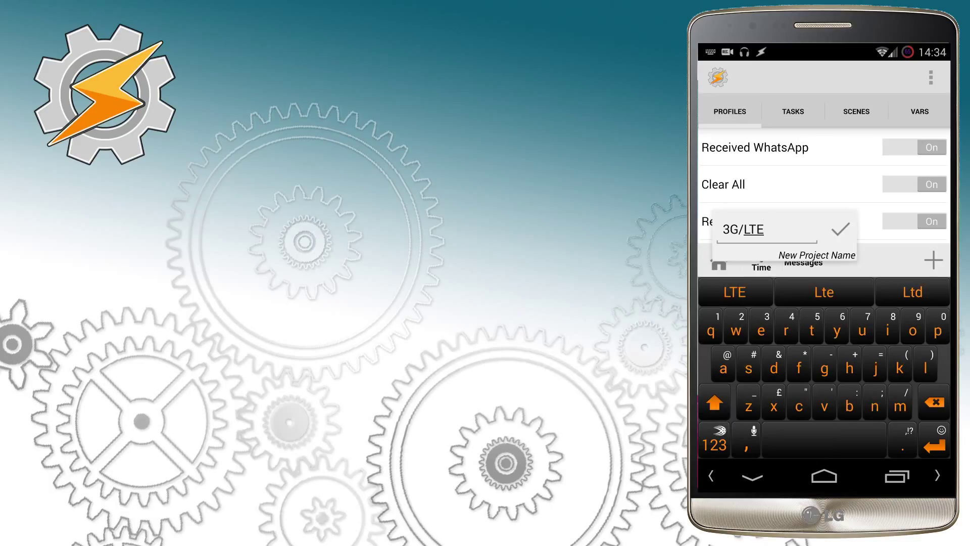
pyautogui.write('Co')
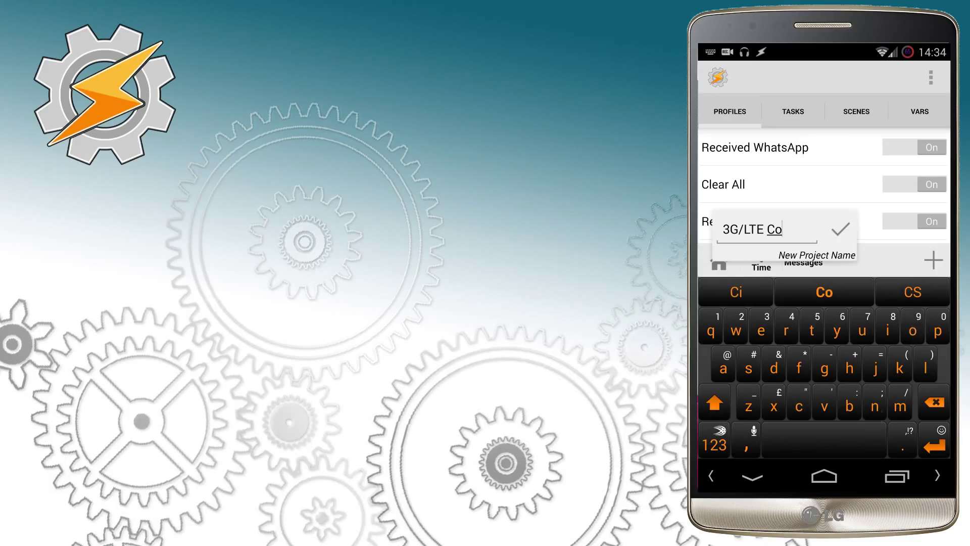
pyautogui.write('ntr')
# Accept the suggested word 'Control' and confirm the project name '3G/LTE Control'.
pyautogui.click(824, 292)
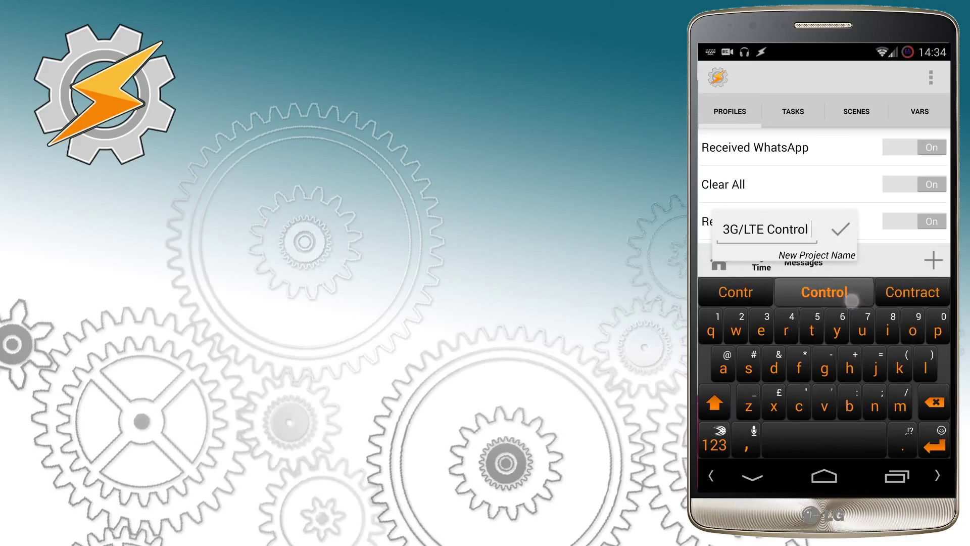
pyautogui.click(841, 228)
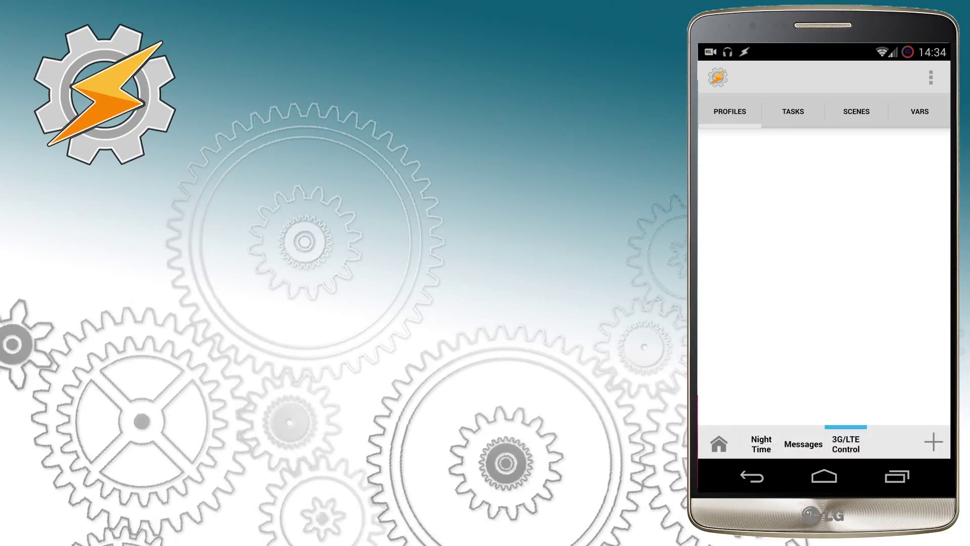
# Start a new profile based on the State > Display > Display State condition.
pyautogui.click(934, 444)
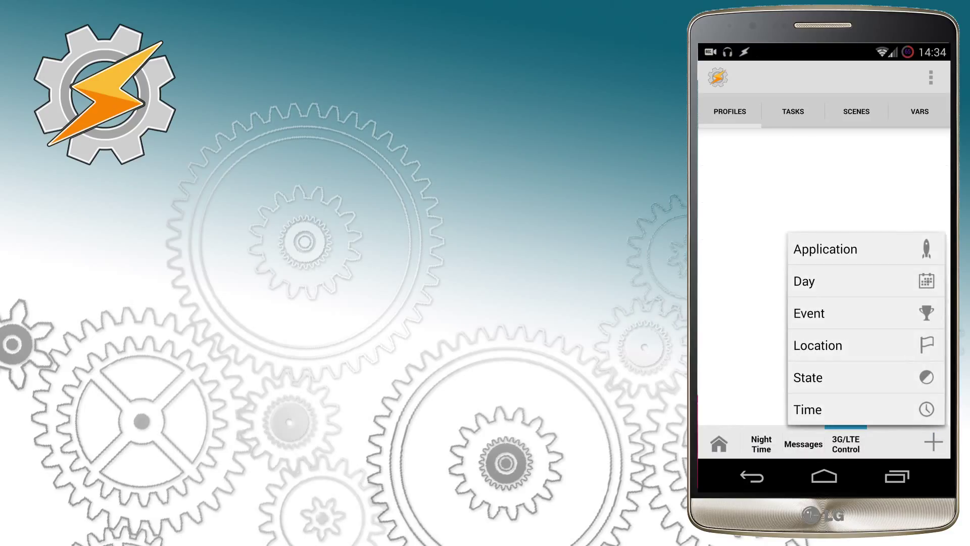
pyautogui.click(900, 380)
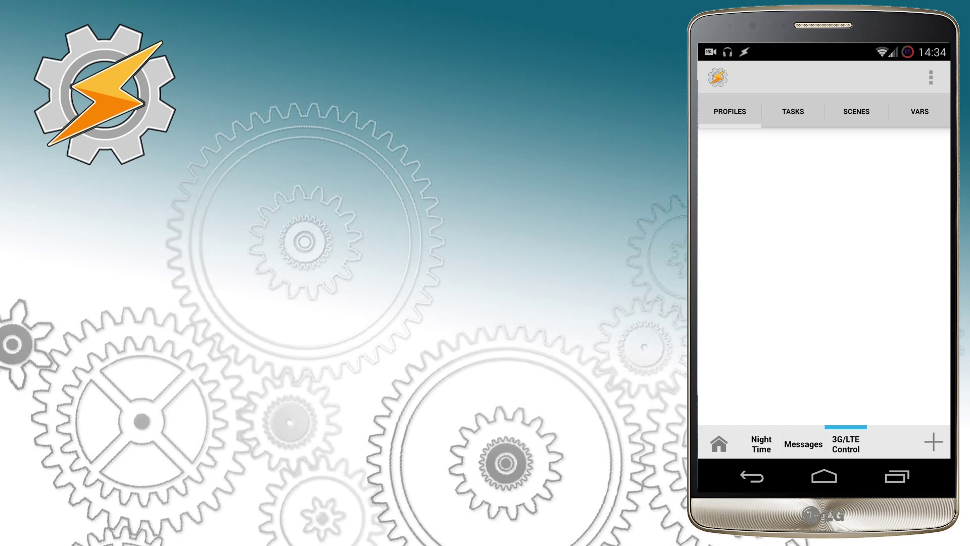
pyautogui.click(825, 206)
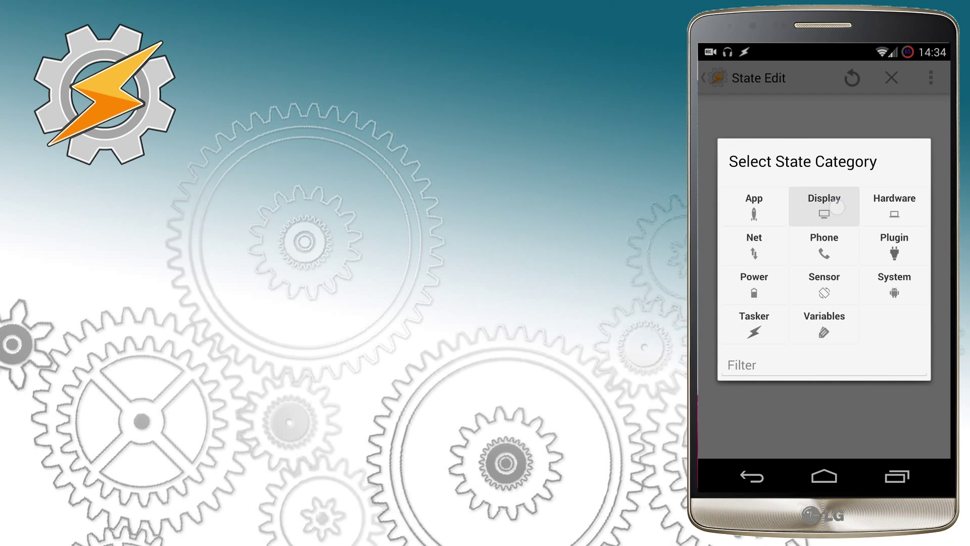
pyautogui.click(836, 218)
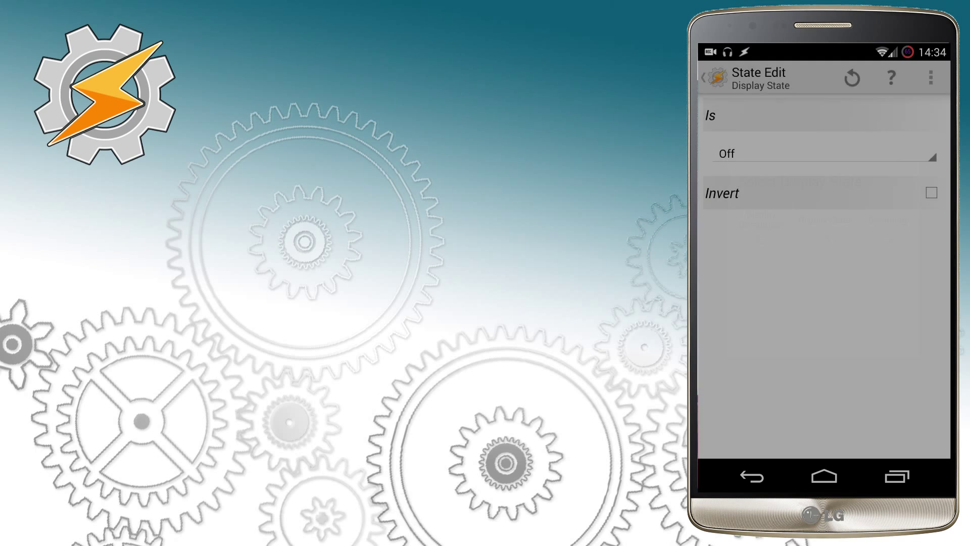
# Set the Display State condition to On, save it, and begin a new task for the profile.
pyautogui.click(899, 156)
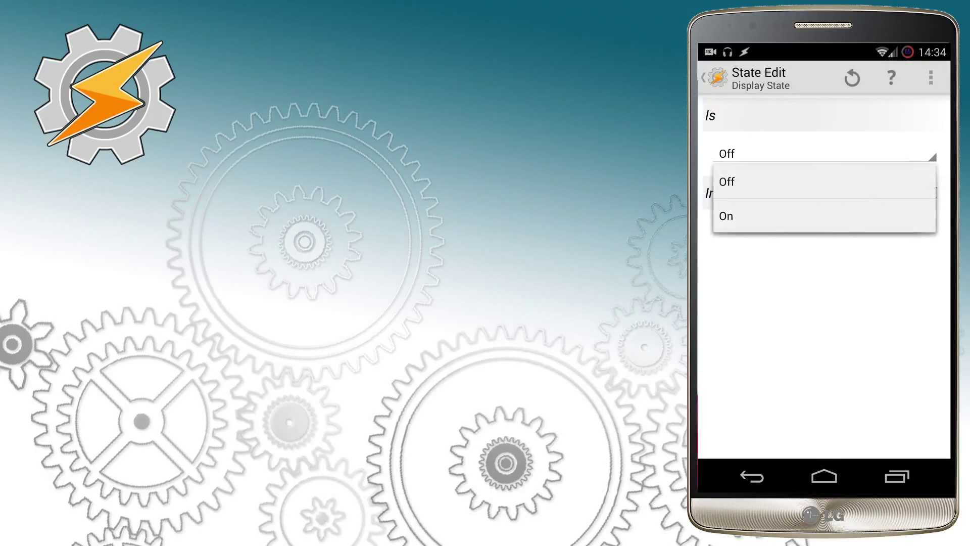
pyautogui.click(846, 220)
pyautogui.click(752, 477)
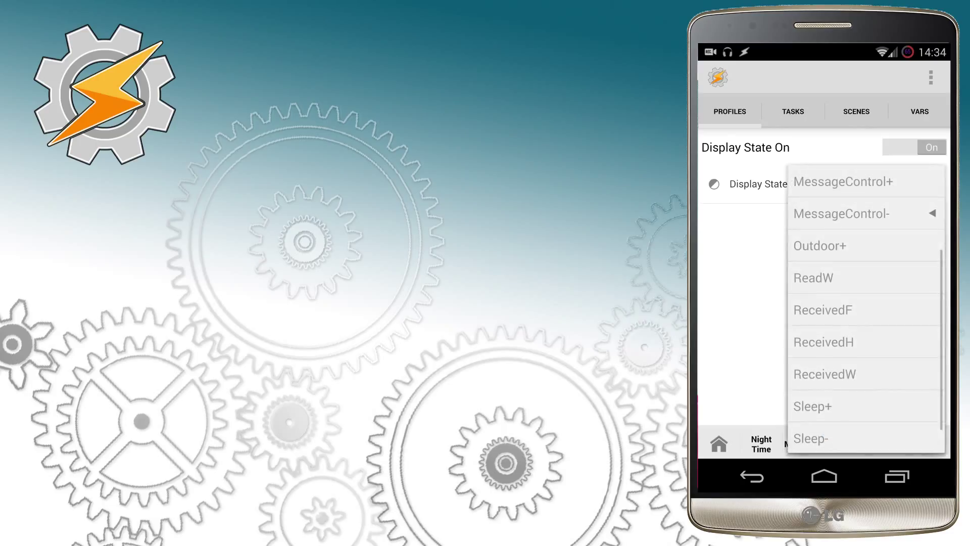
pyautogui.scroll(5, 866, 309)
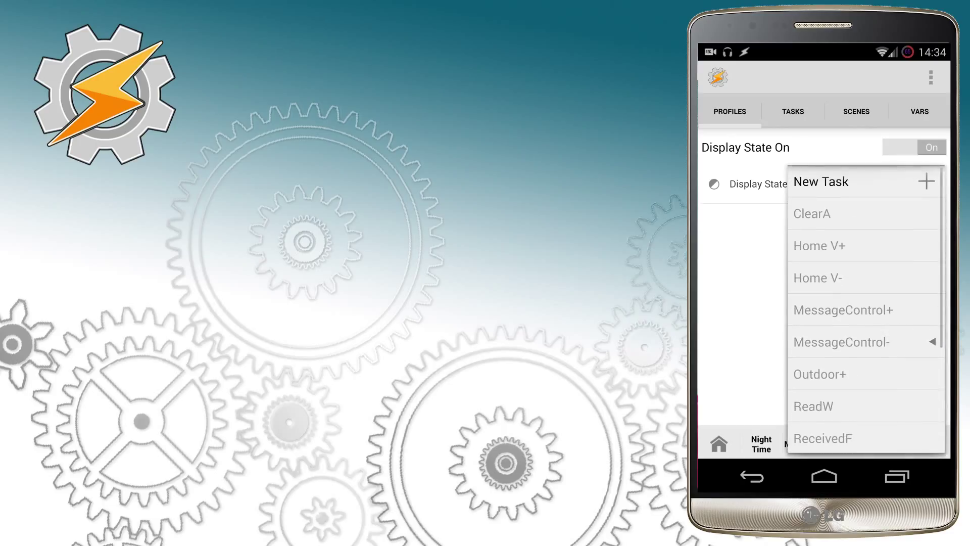
pyautogui.click(875, 186)
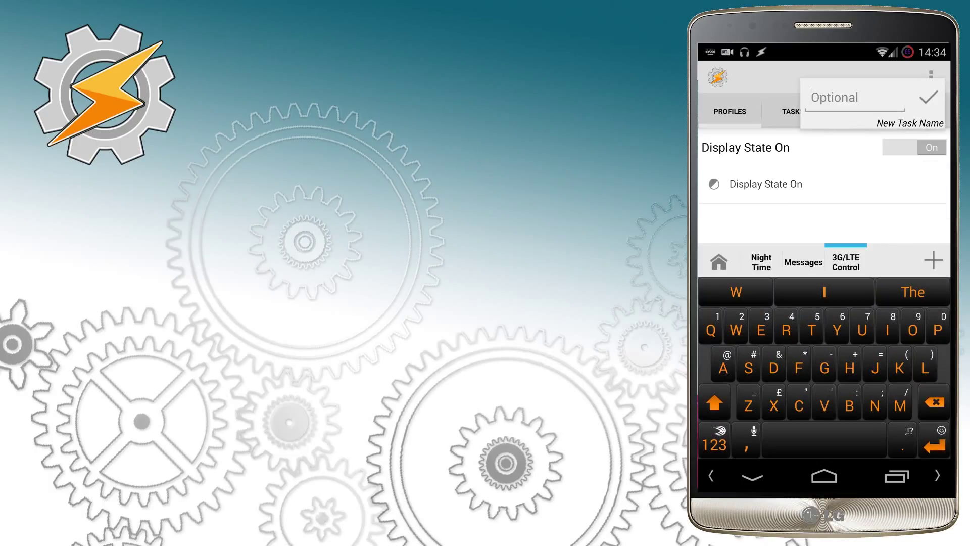
pyautogui.write('3')
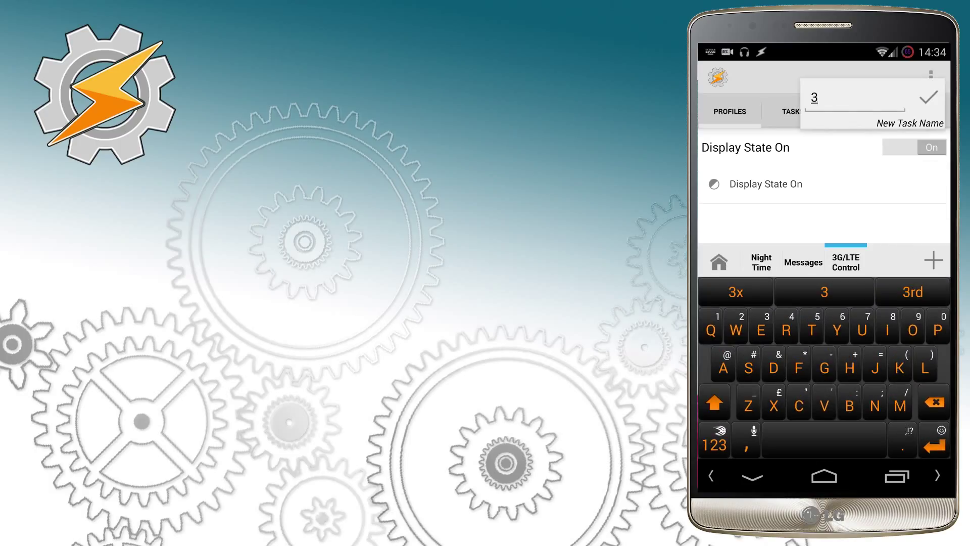
pyautogui.write('G+')
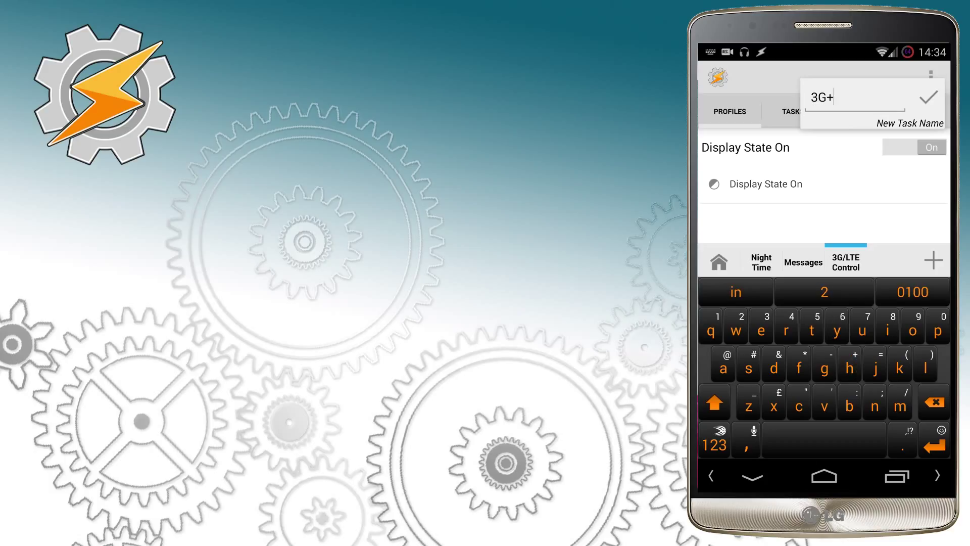
# Confirm the task name '3G+' and add a Secure Settings plugin action.
pyautogui.click(929, 97)
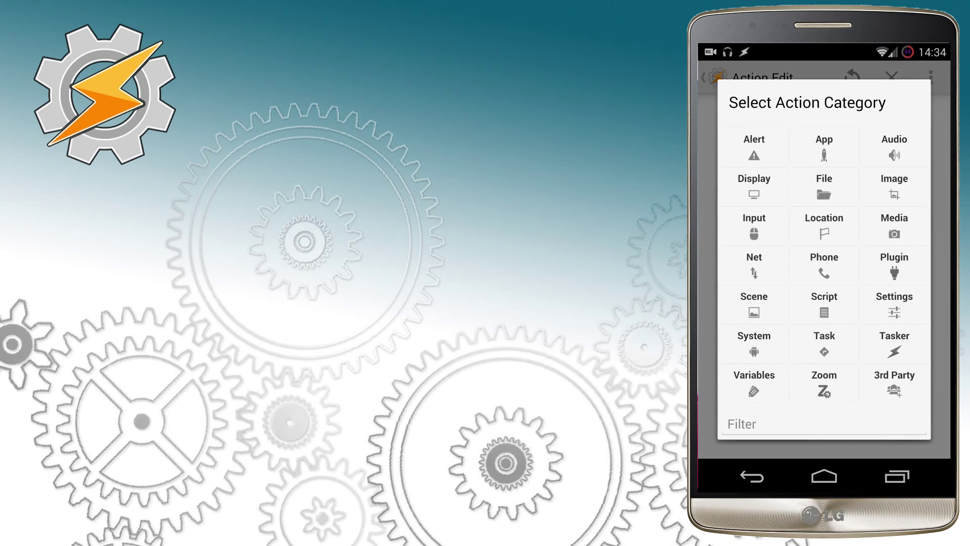
pyautogui.moveTo(894, 258); pyautogui.dragTo(894, 246)
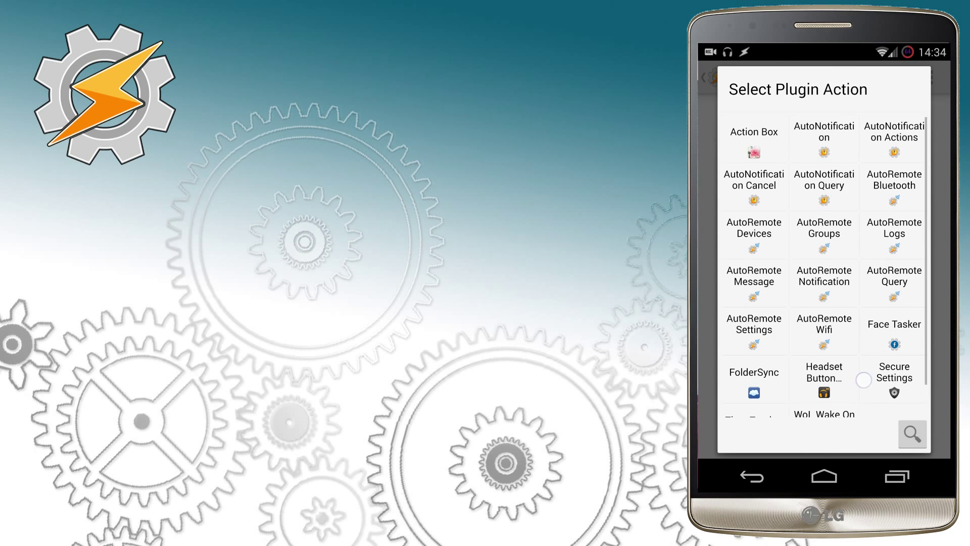
pyautogui.moveTo(882, 314); pyautogui.dragTo(884, 300)
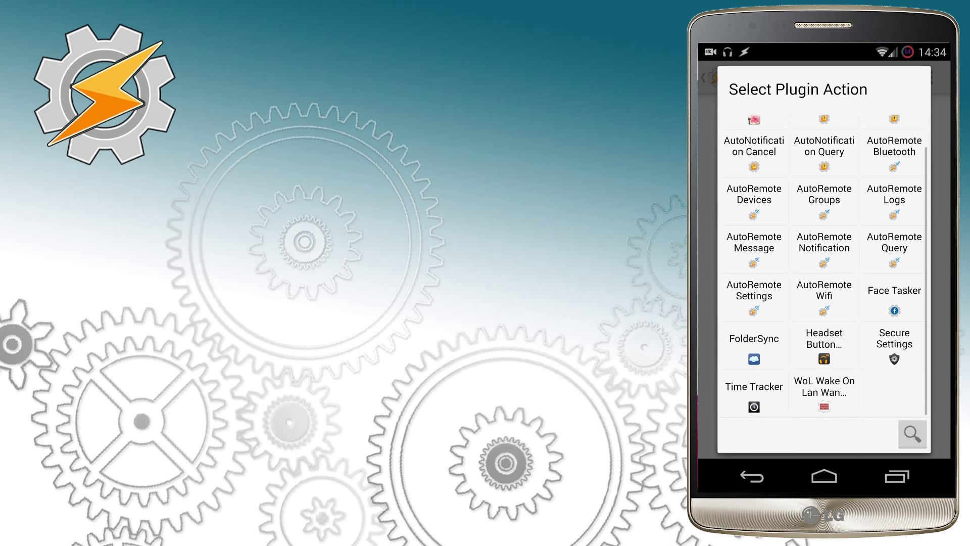
pyautogui.click(905, 343)
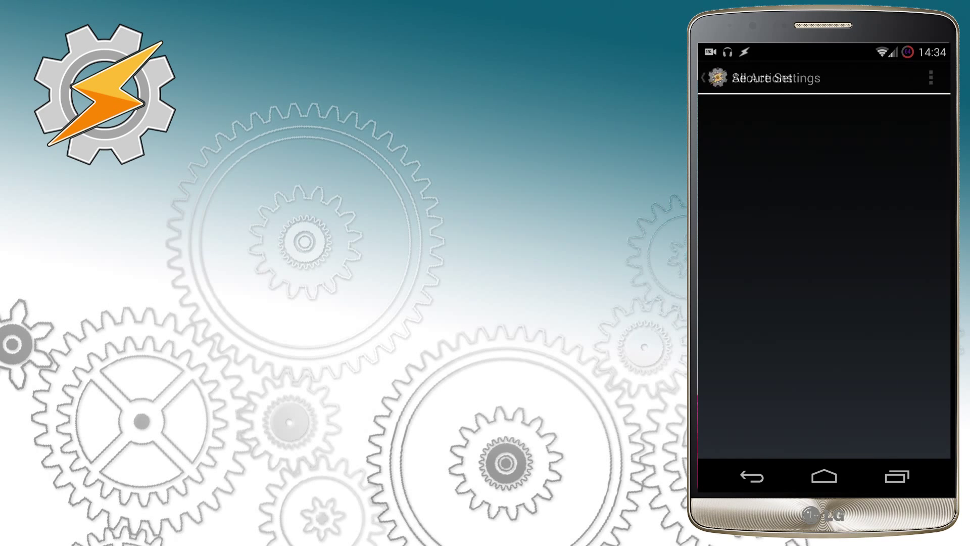
# Configure the Secure Settings action to turn Mobile Data on and save it.
pyautogui.click(807, 108)
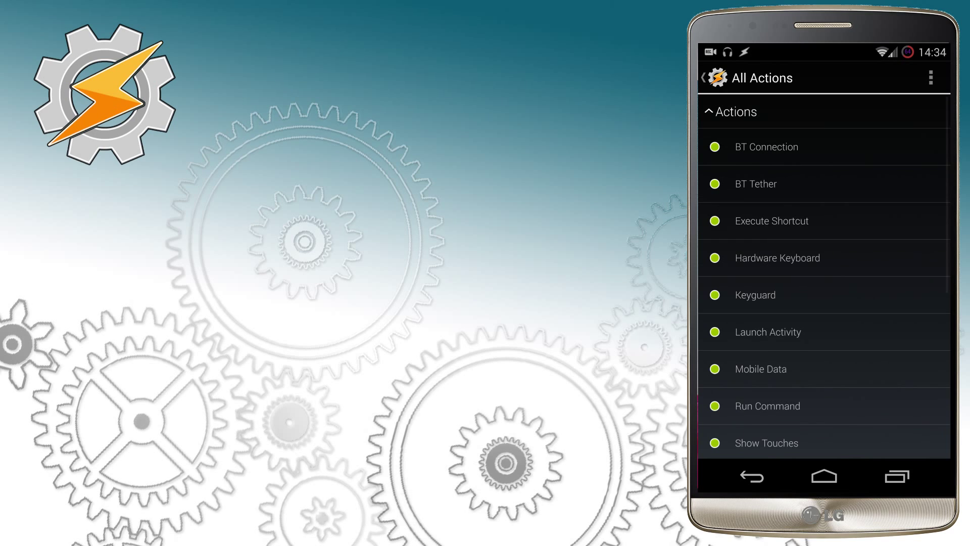
pyautogui.click(828, 375)
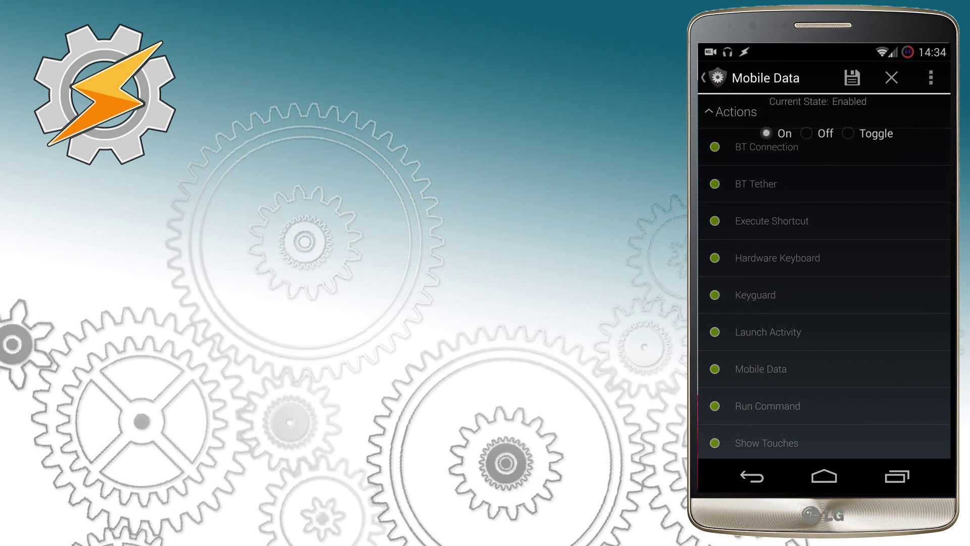
pyautogui.click(853, 78)
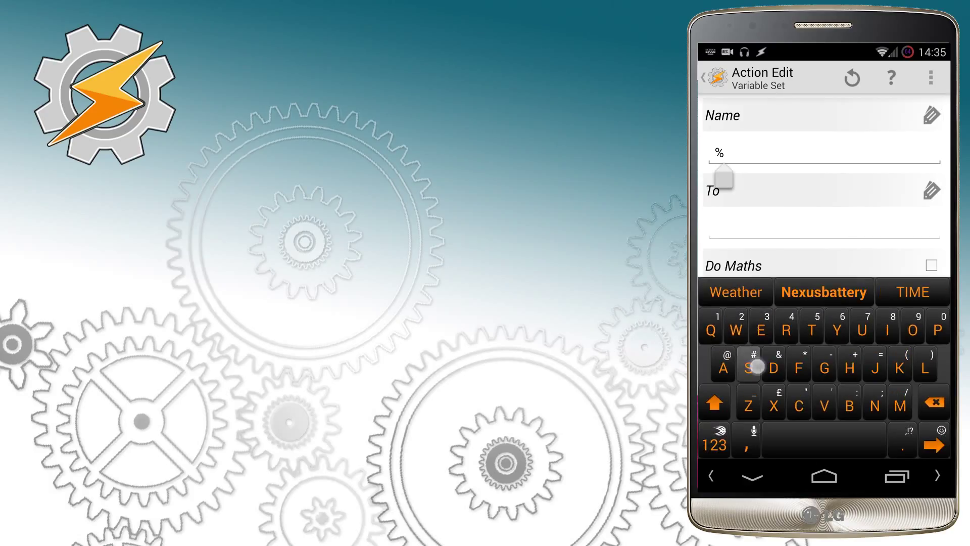
pyautogui.write('Scre')
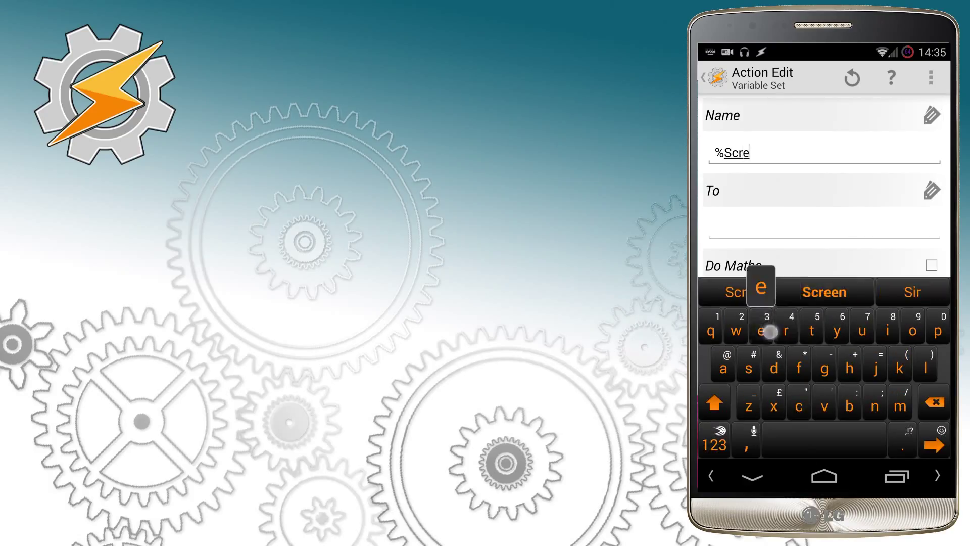
pyautogui.write('en')
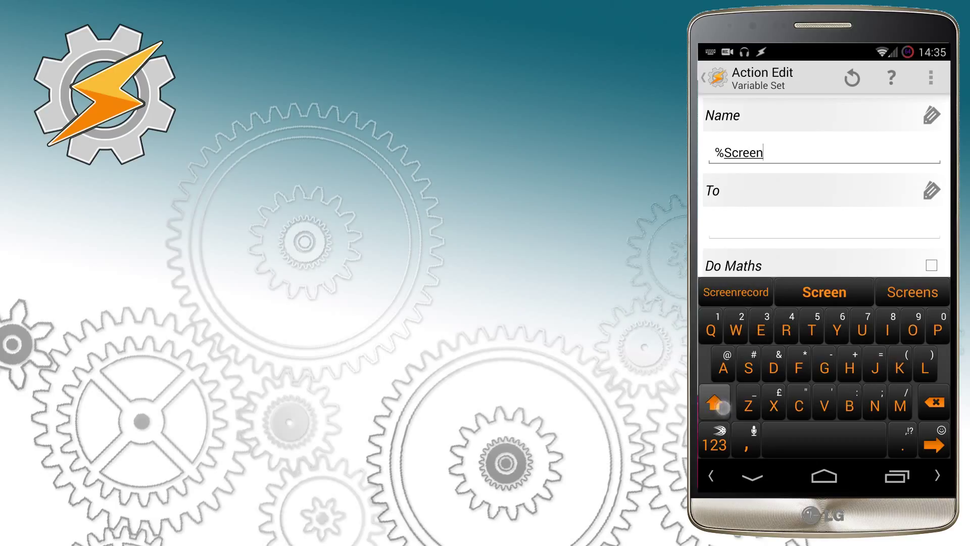
pyautogui.write('ON')
# Finish the Variable Set action with %ScreenON set to 1 and return to the profile list.
pyautogui.press('Tab')
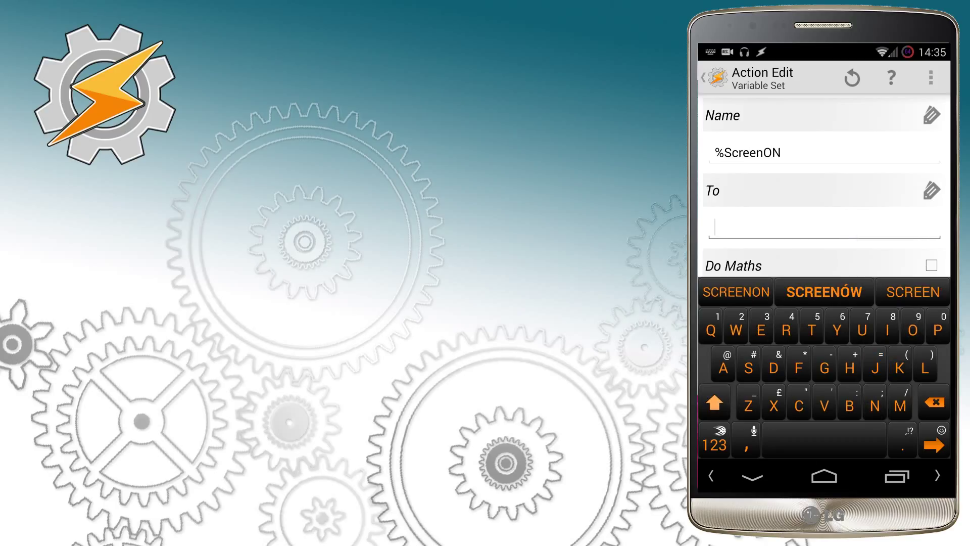
pyautogui.write('1')
pyautogui.click(760, 485)
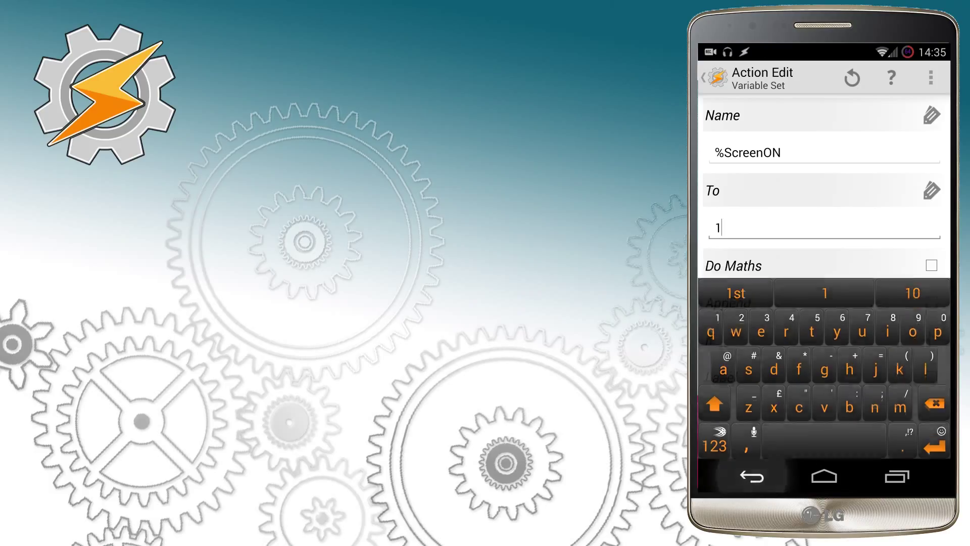
pyautogui.click(752, 477)
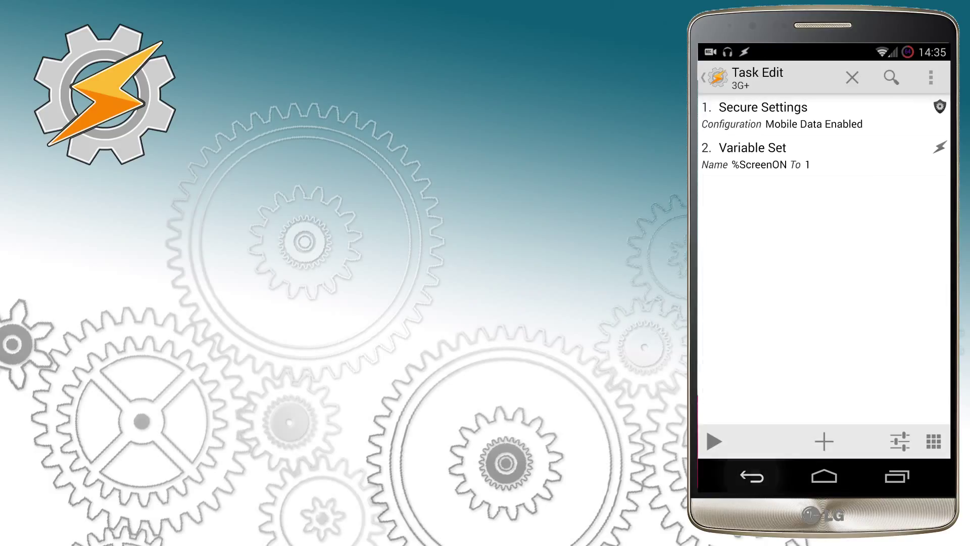
pyautogui.click(752, 476)
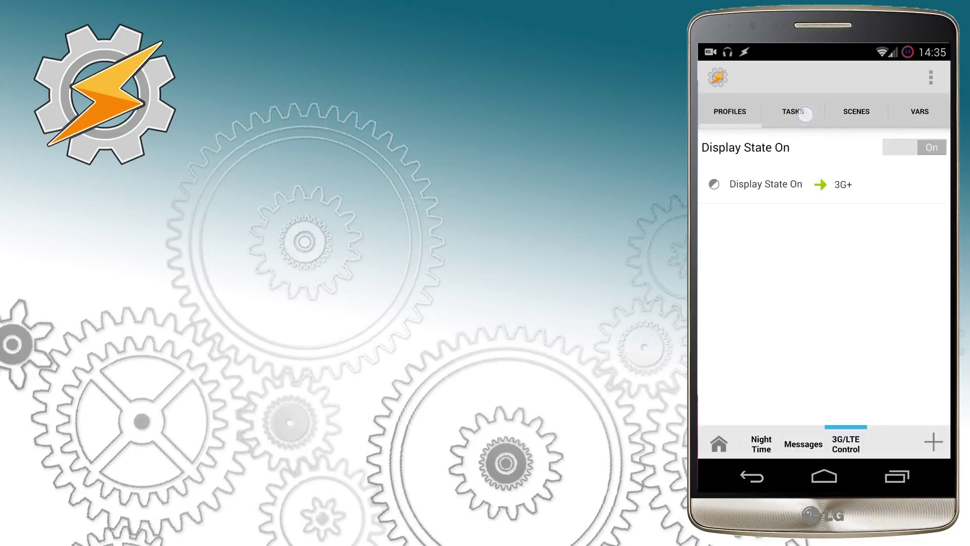
# Clone the 3G+ task from the Tasks tab and rename the copy '3G-'.
pyautogui.click(805, 114)
pyautogui.click(860, 156)
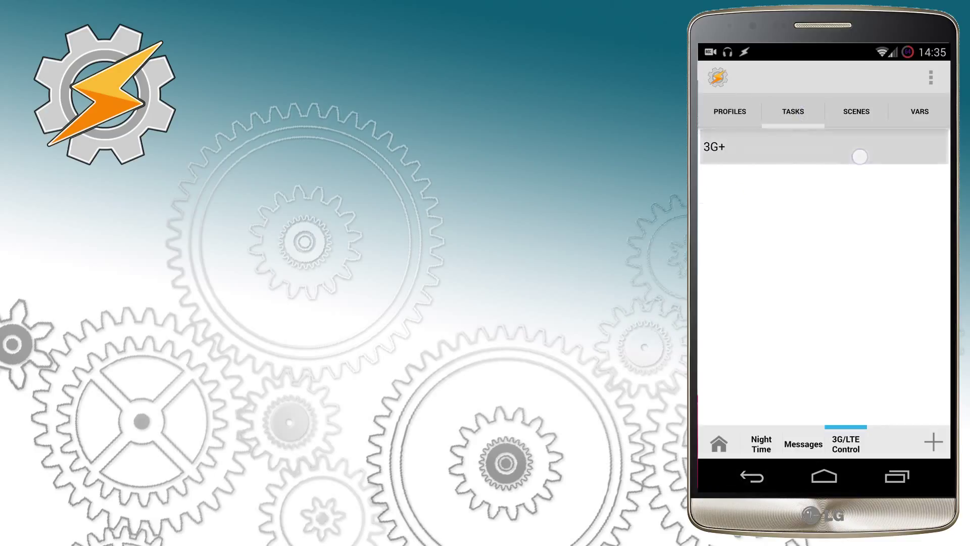
pyautogui.click(930, 78)
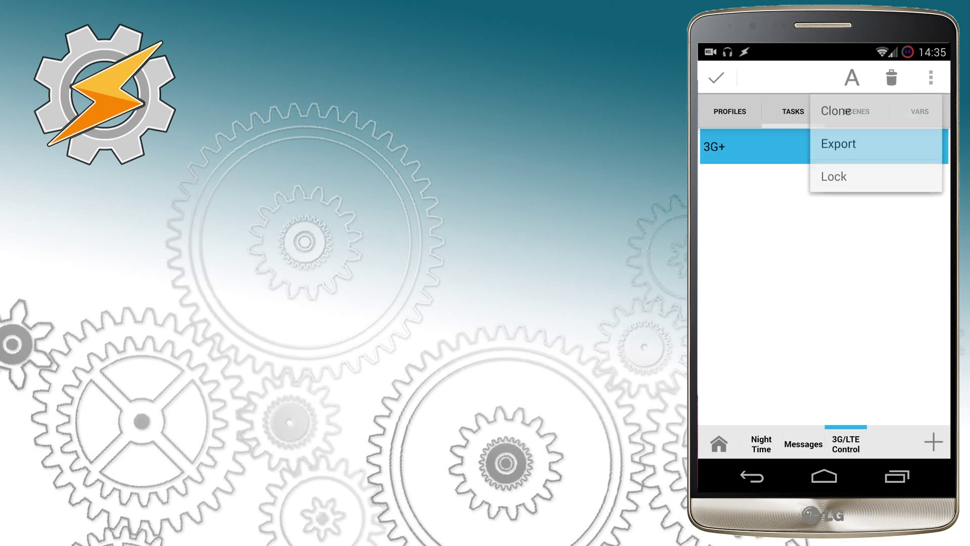
pyautogui.click(833, 108)
pyautogui.press('BackSpace')
pyautogui.write('-')
pyautogui.click(835, 106)
# In the 3G- task, change the Secure Settings action to turn Mobile Data off.
pyautogui.click(712, 181)
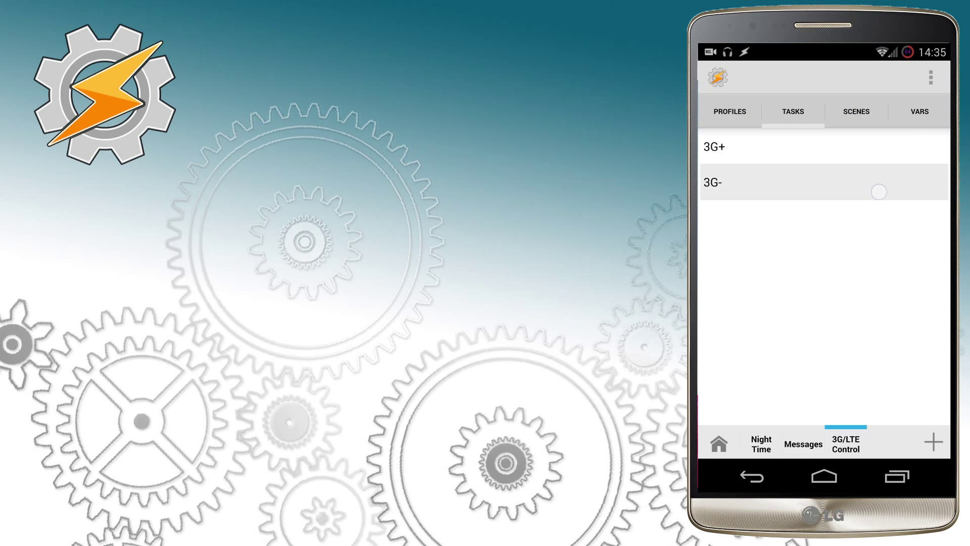
pyautogui.click(758, 114)
pyautogui.click(931, 115)
pyautogui.click(808, 133)
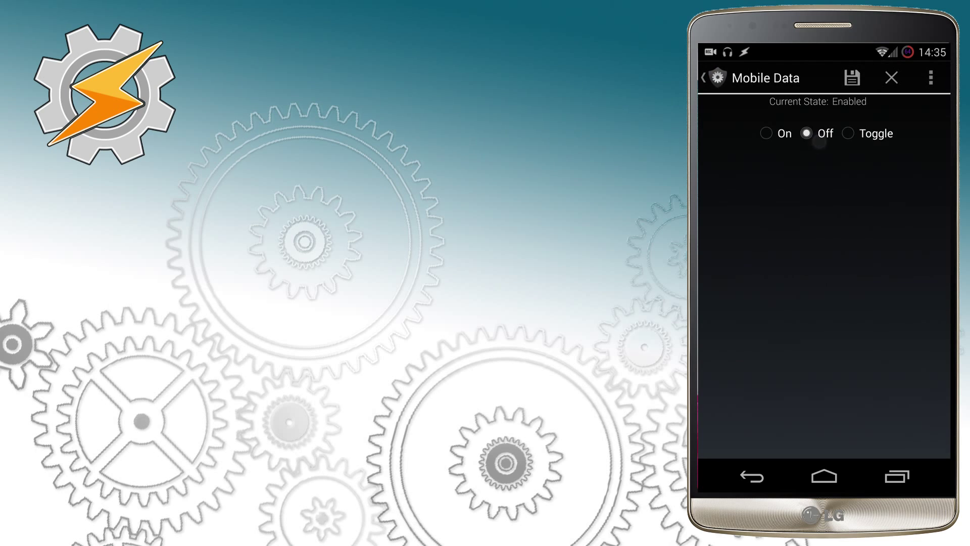
pyautogui.click(852, 77)
pyautogui.click(752, 476)
# Change the 3G- task's Variable Set value for %ScreenON from 1 to 0.
pyautogui.click(752, 148)
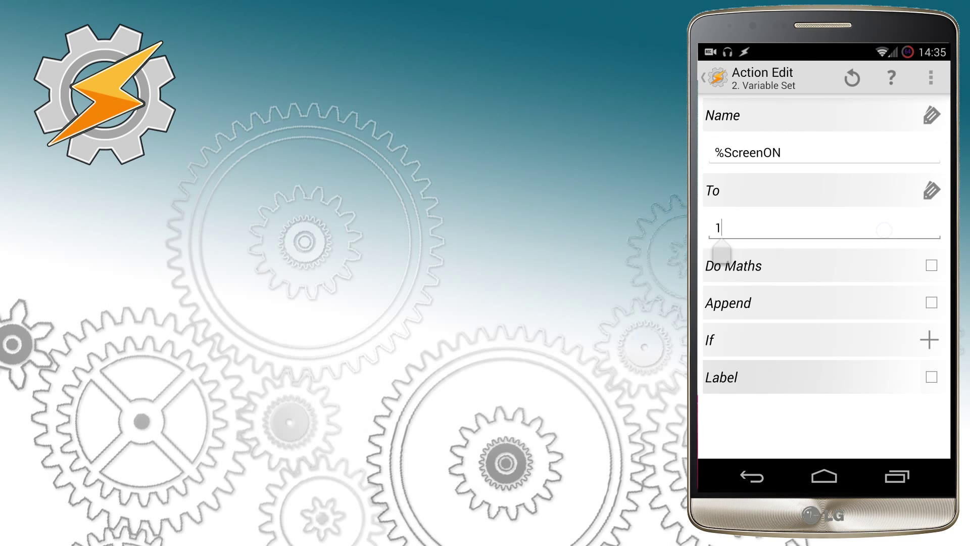
pyautogui.click(757, 228)
pyautogui.press('BackSpace')
pyautogui.write('0')
pyautogui.click(752, 476)
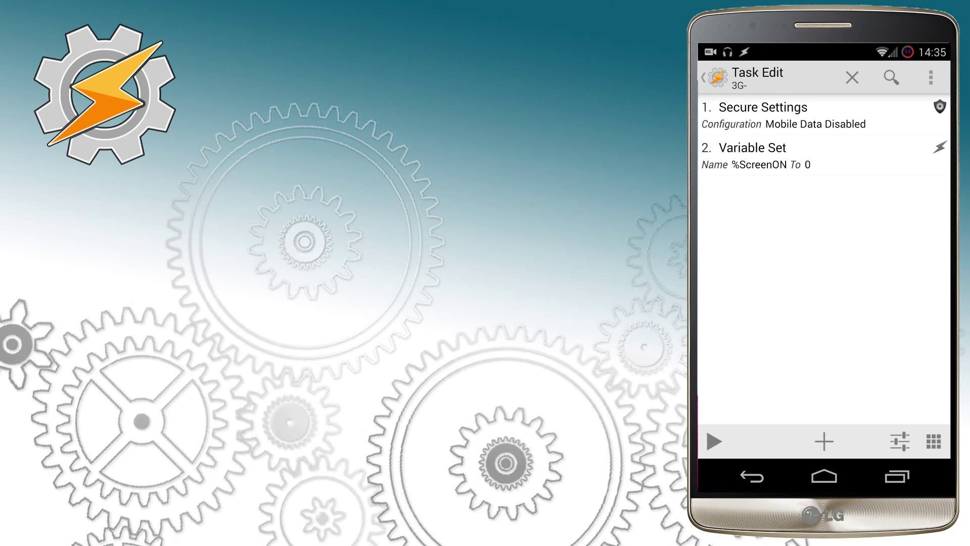
# Add an inverted State > Net > Wifi Connected condition to the Display State On profile.
pyautogui.click(745, 114)
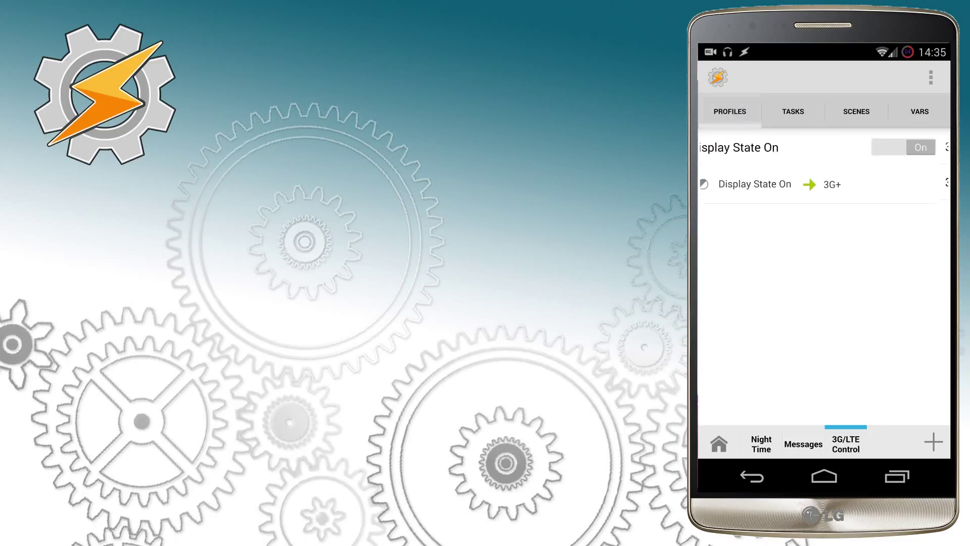
pyautogui.click(788, 191)
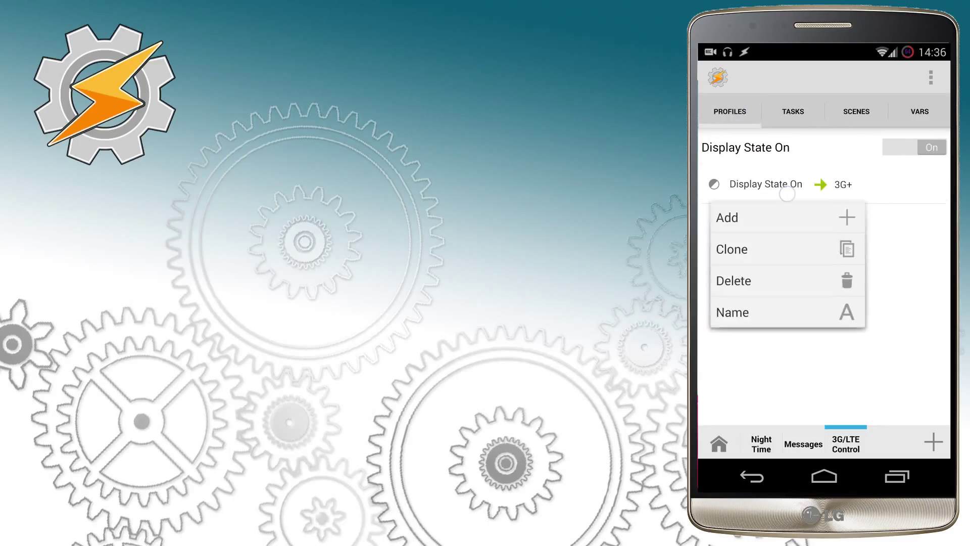
pyautogui.click(781, 223)
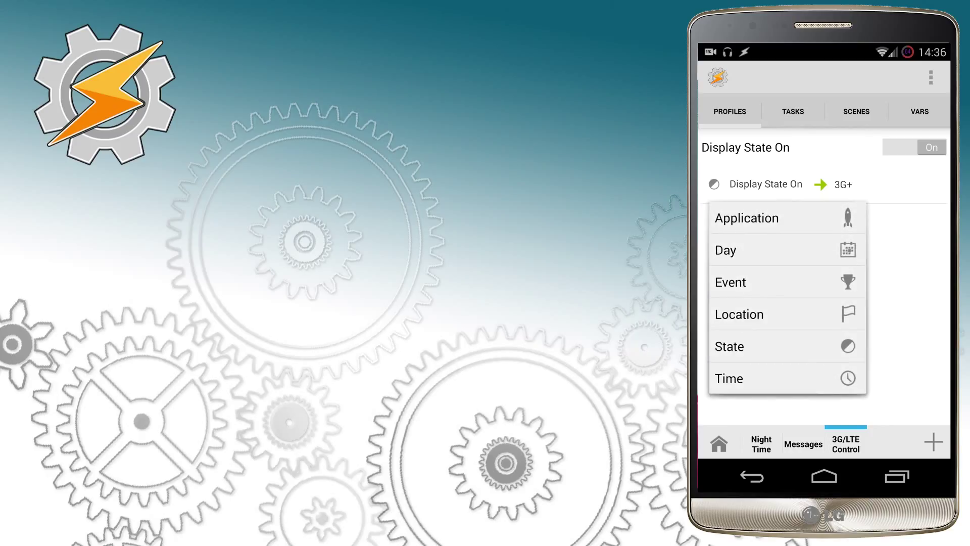
pyautogui.click(800, 346)
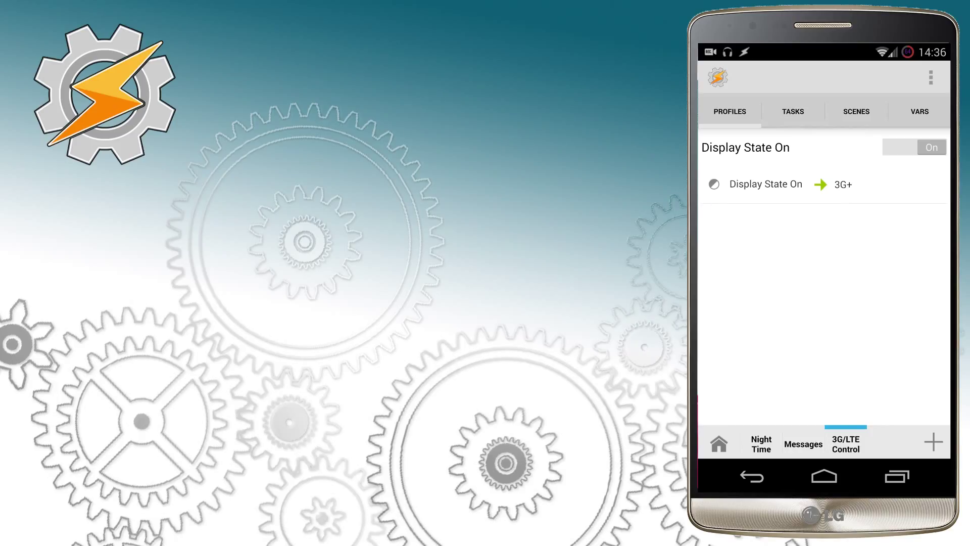
pyautogui.click(754, 247)
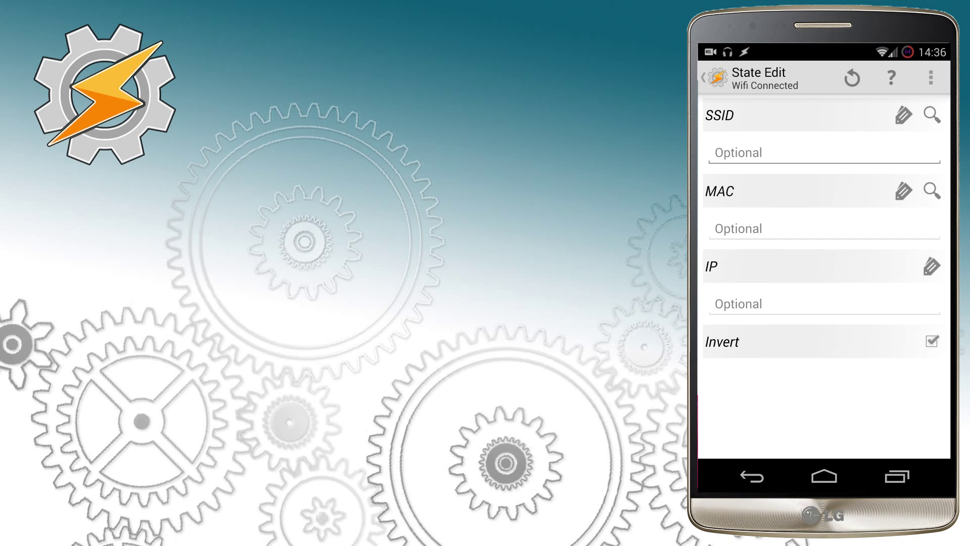
pyautogui.click(752, 476)
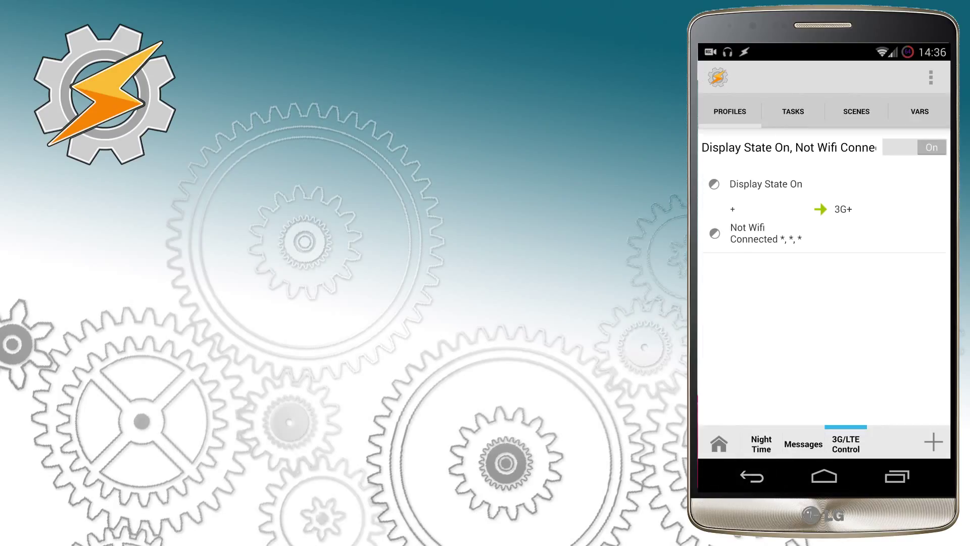
pyautogui.click(769, 243)
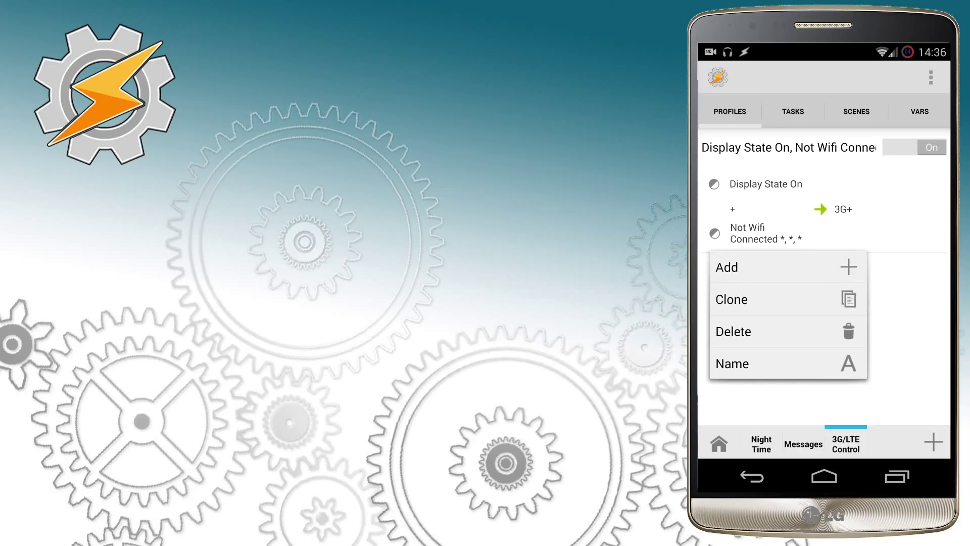
# Add a Not Airplane Mode state condition by filtering the states for 'air'.
pyautogui.click(758, 268)
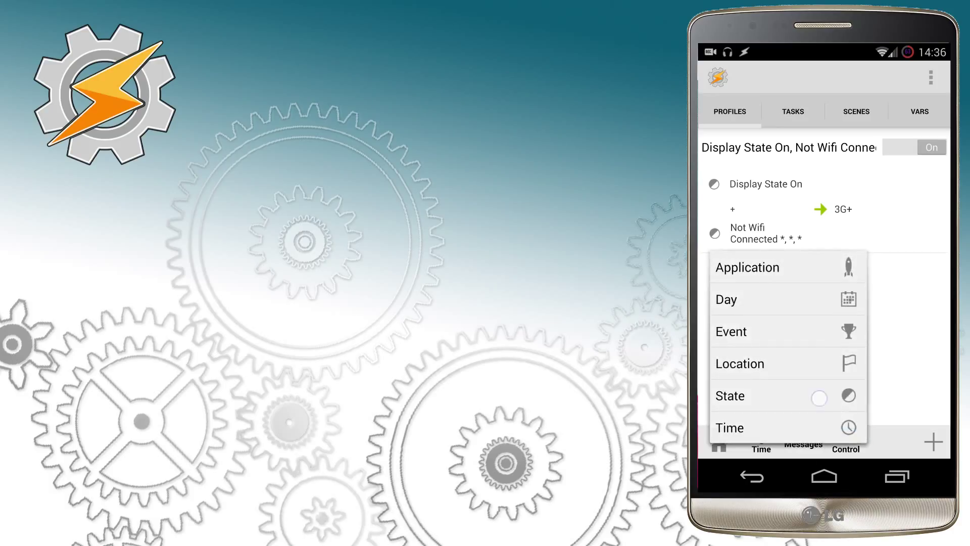
pyautogui.click(818, 397)
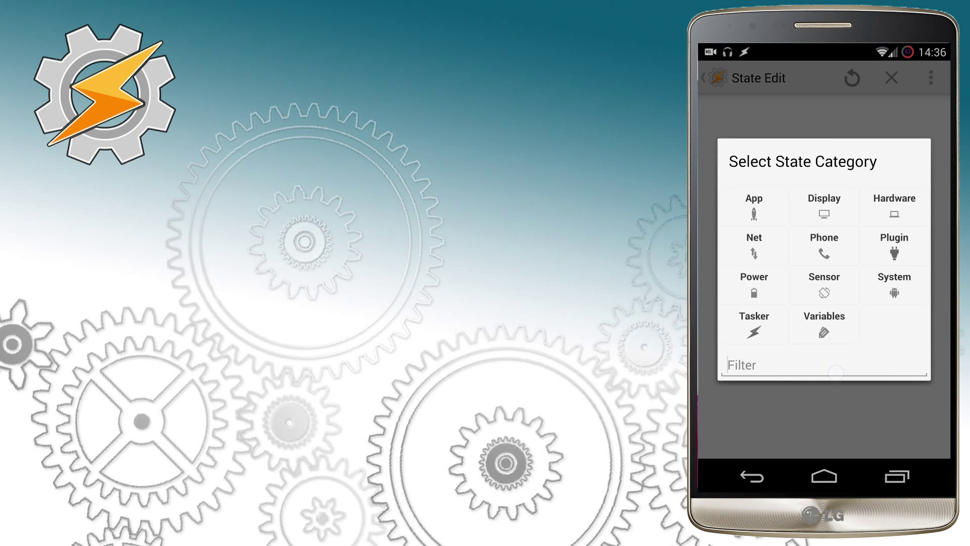
pyautogui.click(729, 370)
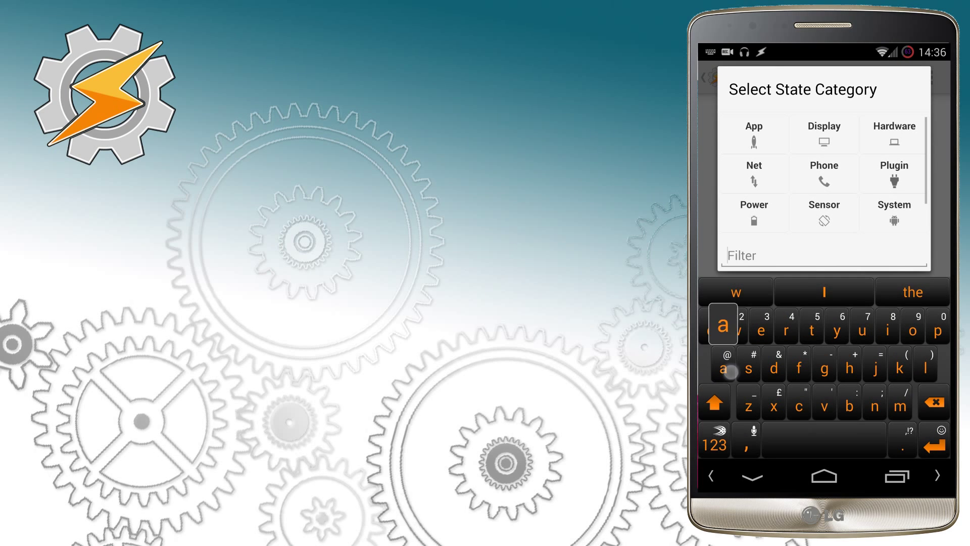
pyautogui.write('air')
pyautogui.click(771, 146)
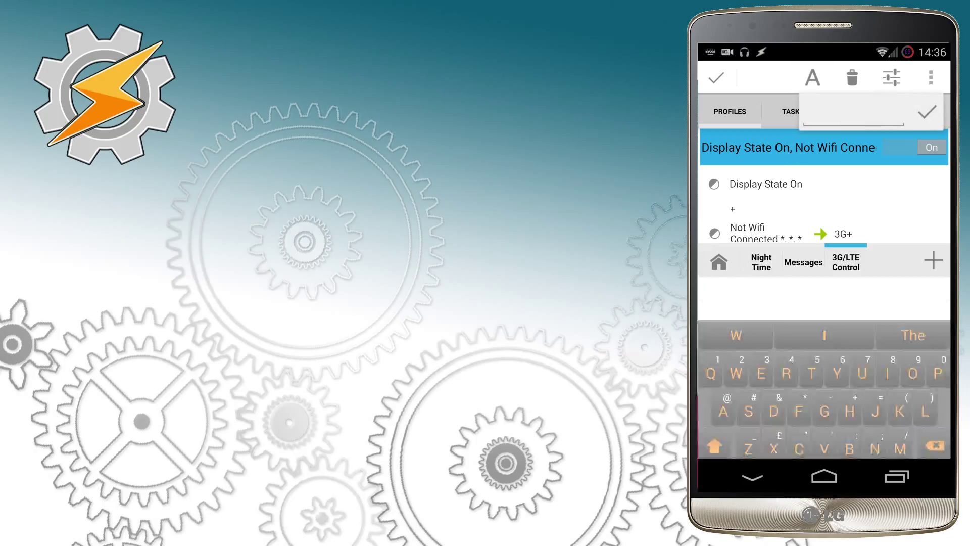
pyautogui.write('Screen 3')
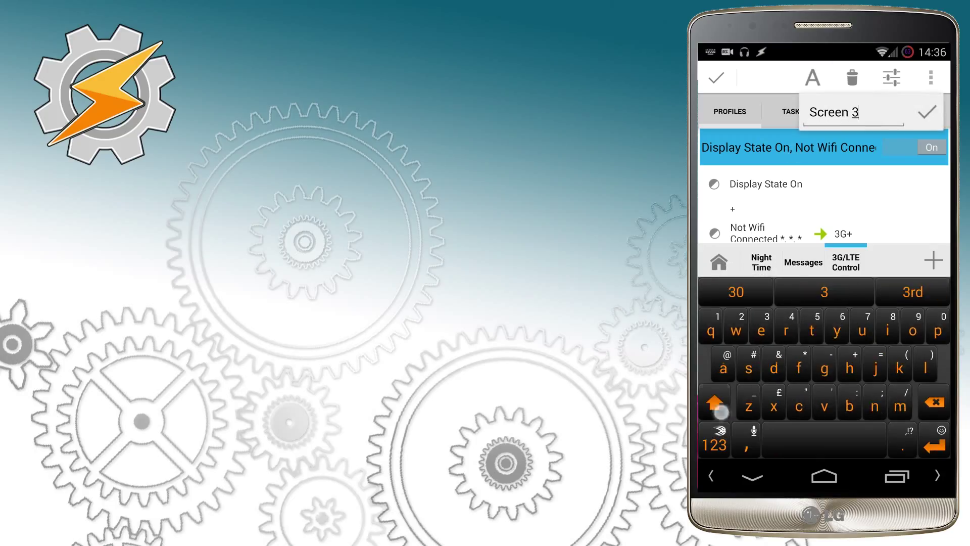
pyautogui.write('G Control')
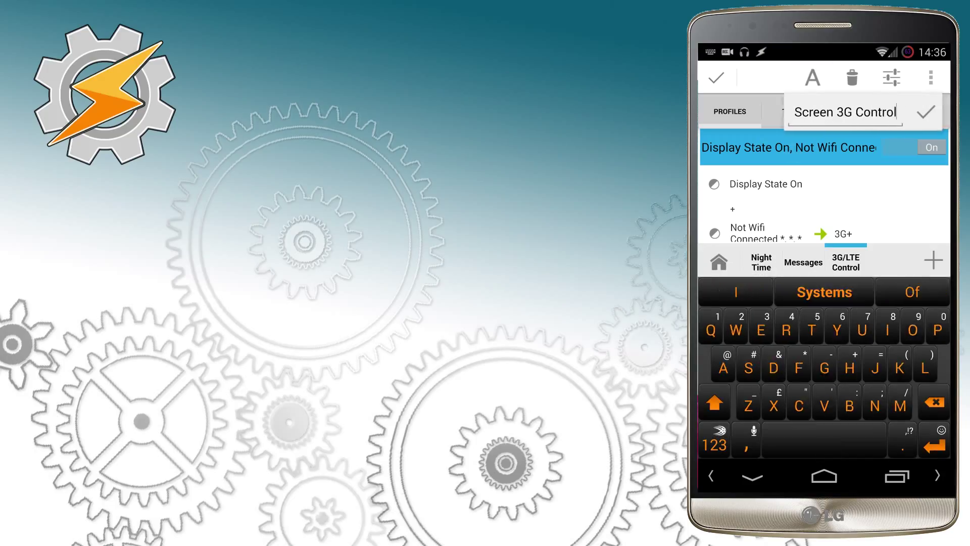
# Name the profile 'Screen 3G Control' and make 3G- its exit task.
pyautogui.click(927, 111)
pyautogui.click(877, 244)
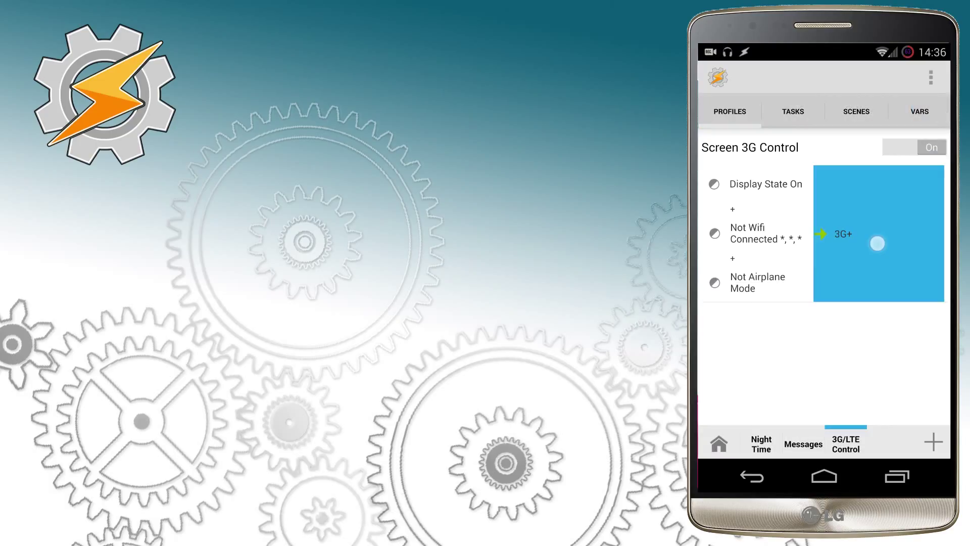
pyautogui.click(832, 318)
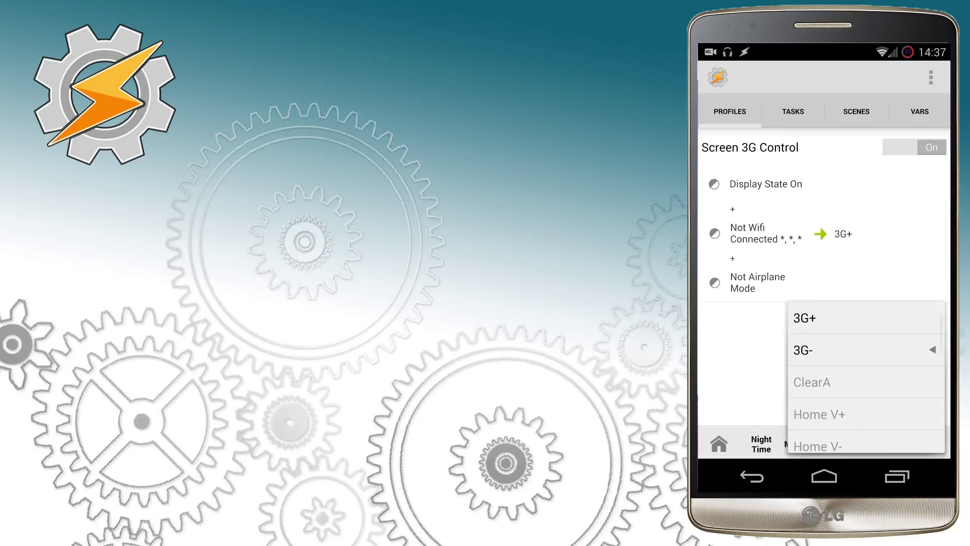
pyautogui.click(896, 350)
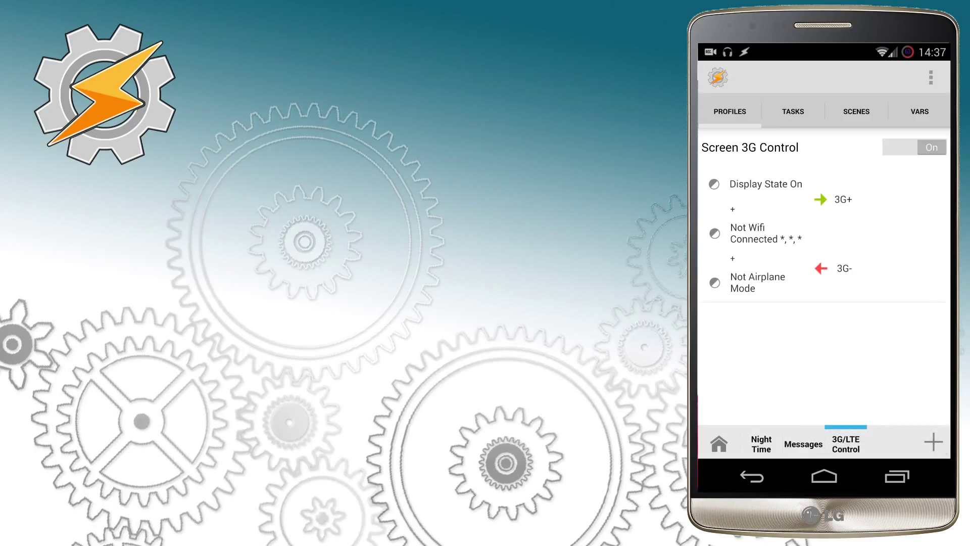
pyautogui.click(893, 207)
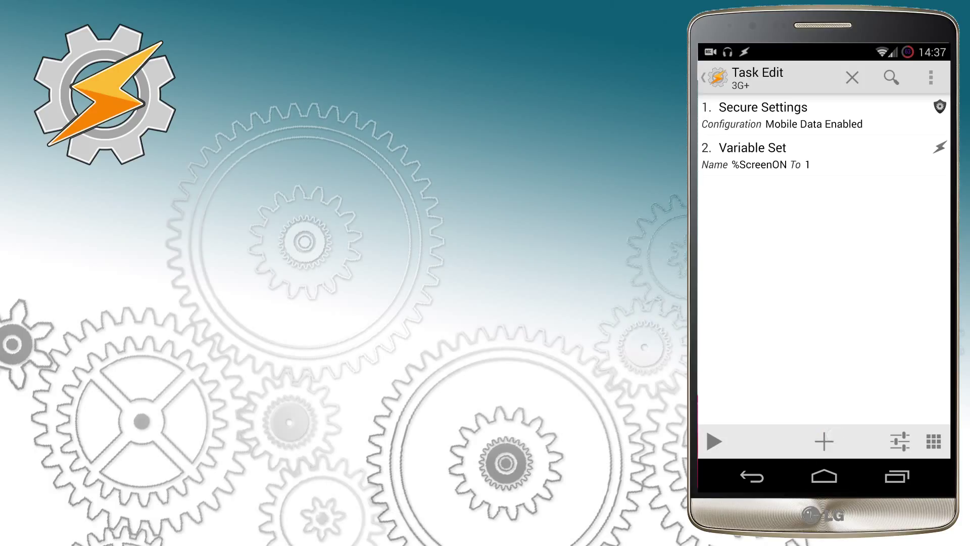
# Add a Stop action conditioned on %Sleep ~ 1 and move it to the top of 3G+.
pyautogui.click(824, 441)
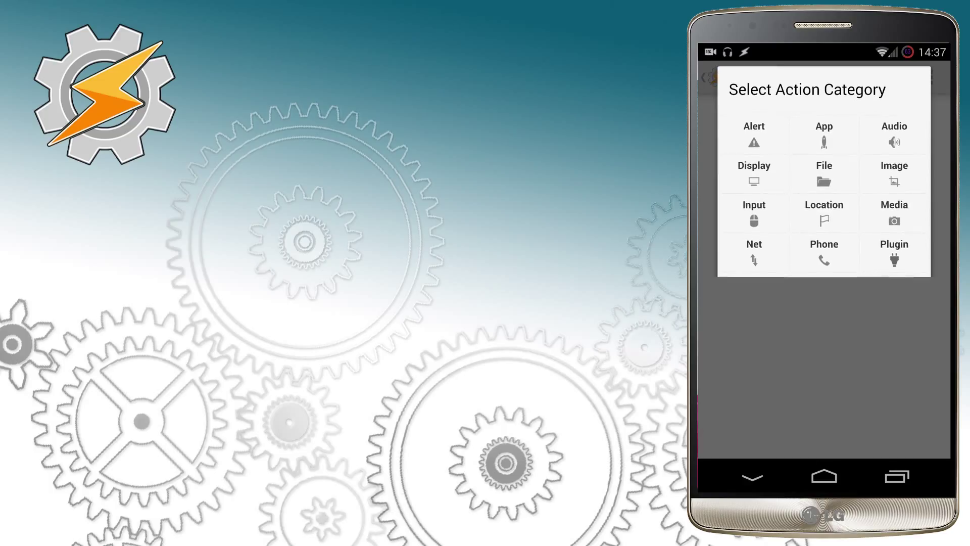
pyautogui.write('s')
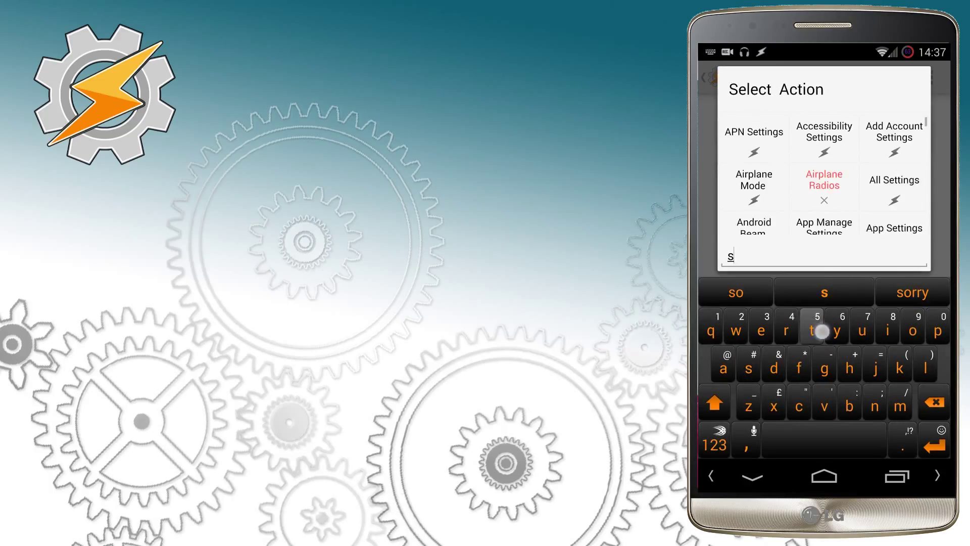
pyautogui.write('top')
pyautogui.click(894, 137)
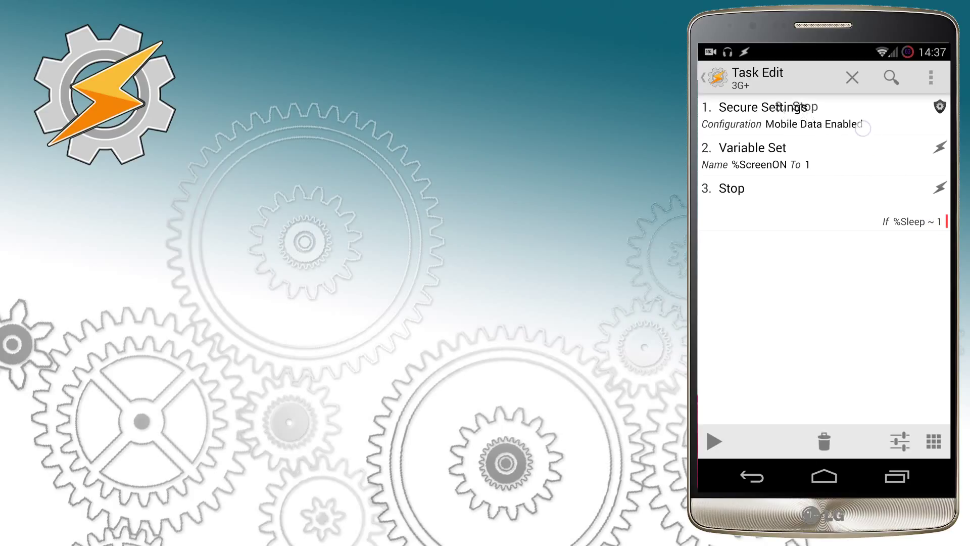
pyautogui.moveTo(862, 128); pyautogui.dragTo(862, 127)
pyautogui.press('Escape')
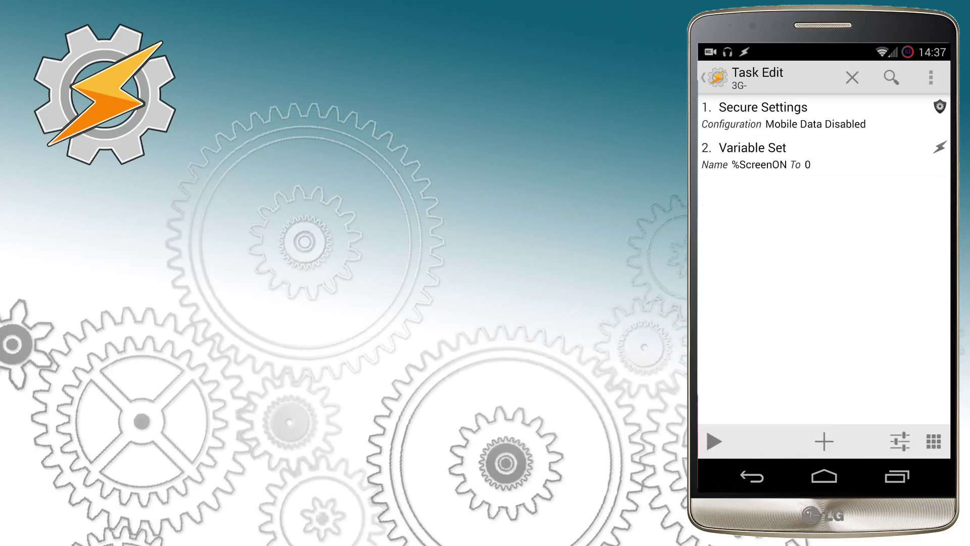
# Add a Wait action of 1 minute to the 3G- task.
pyautogui.click(824, 441)
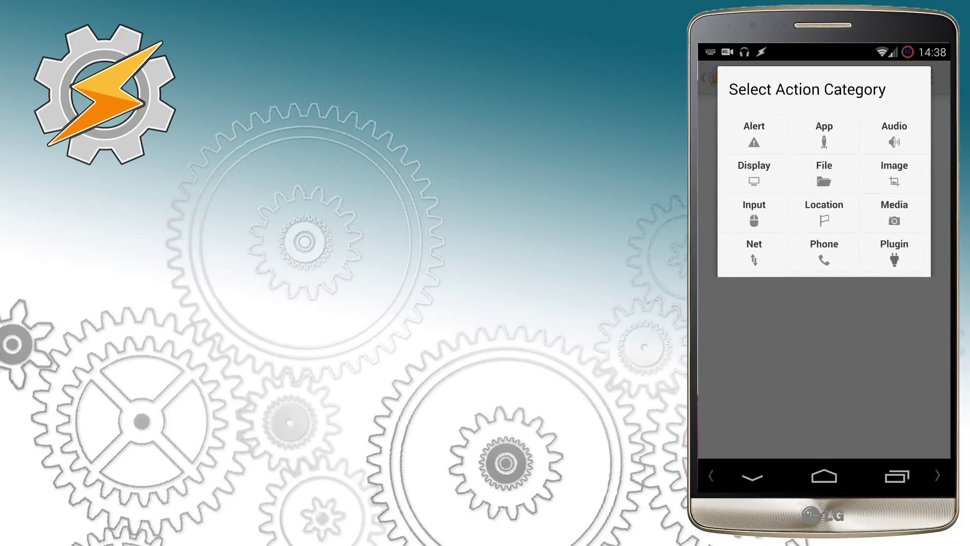
pyautogui.click(736, 332)
pyautogui.click(724, 369)
pyautogui.write('wai')
pyautogui.click(887, 330)
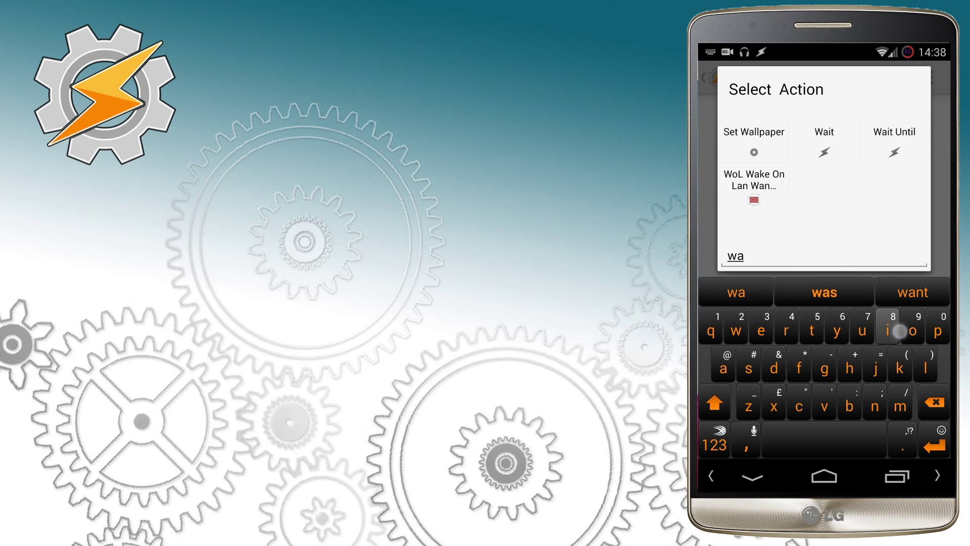
pyautogui.click(755, 145)
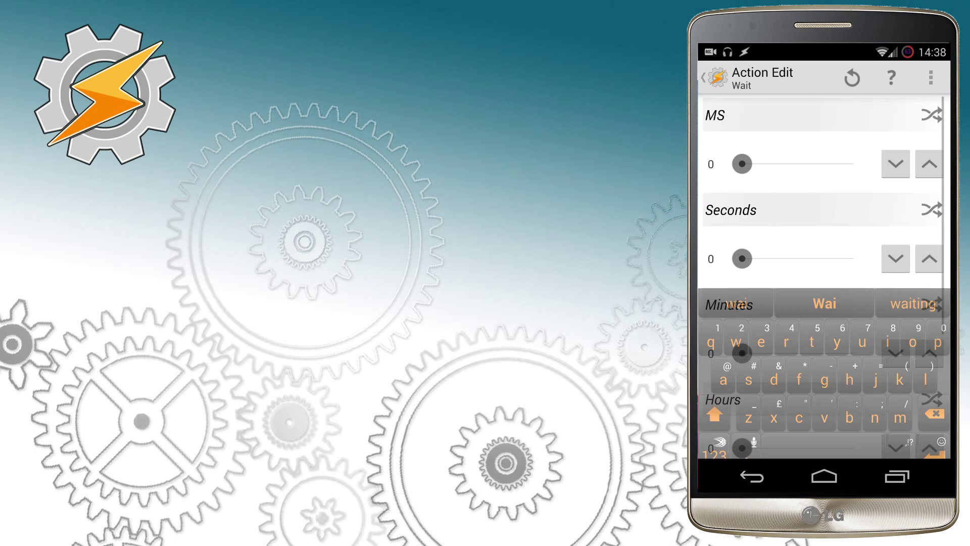
pyautogui.click(936, 355)
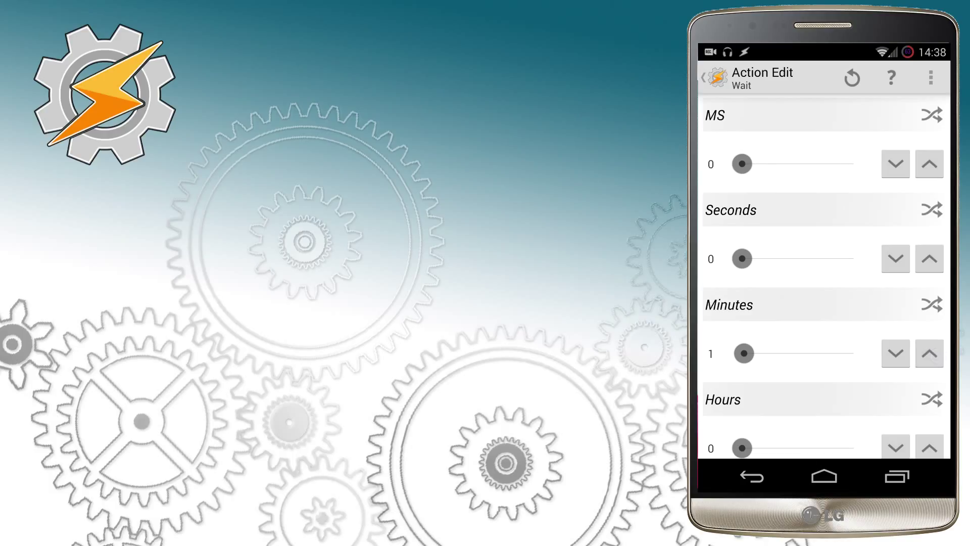
pyautogui.click(752, 475)
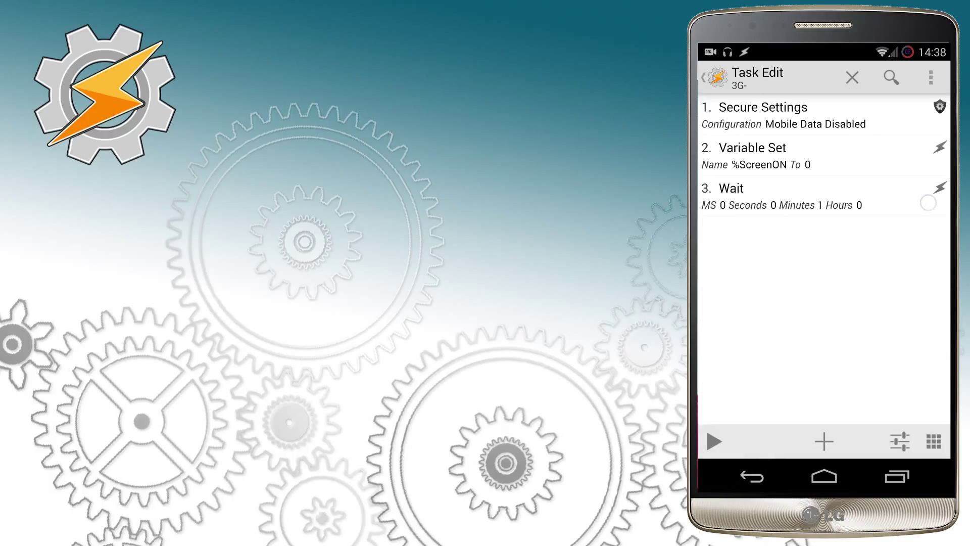
# Drag the Wait action to the first position of the 3G- task.
pyautogui.moveTo(927, 203); pyautogui.dragTo(865, 136)
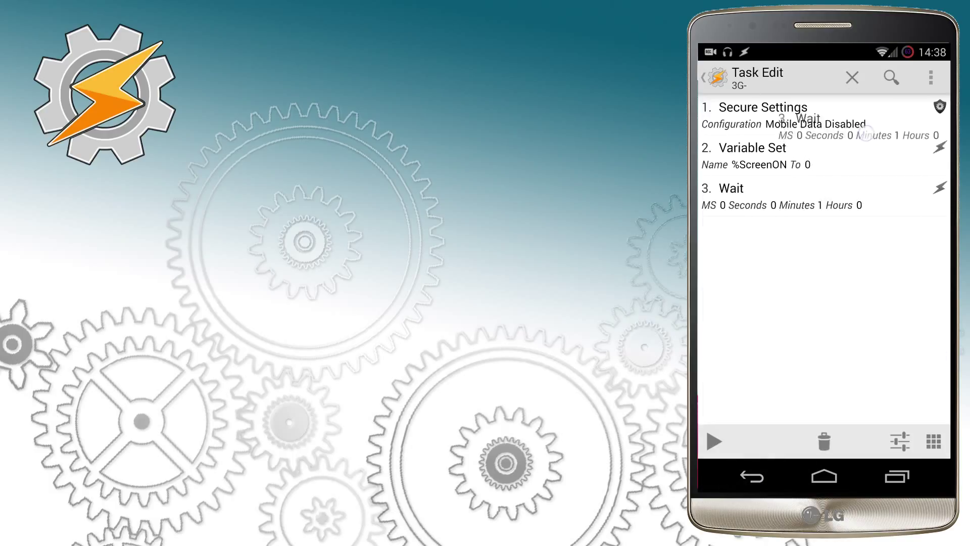
pyautogui.moveTo(865, 136); pyautogui.dragTo(863, 124)
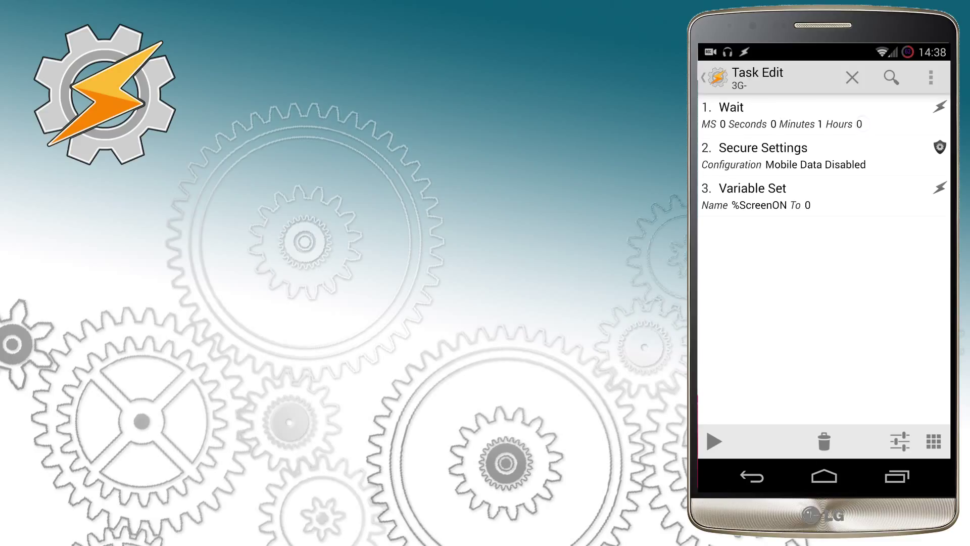
pyautogui.click(824, 442)
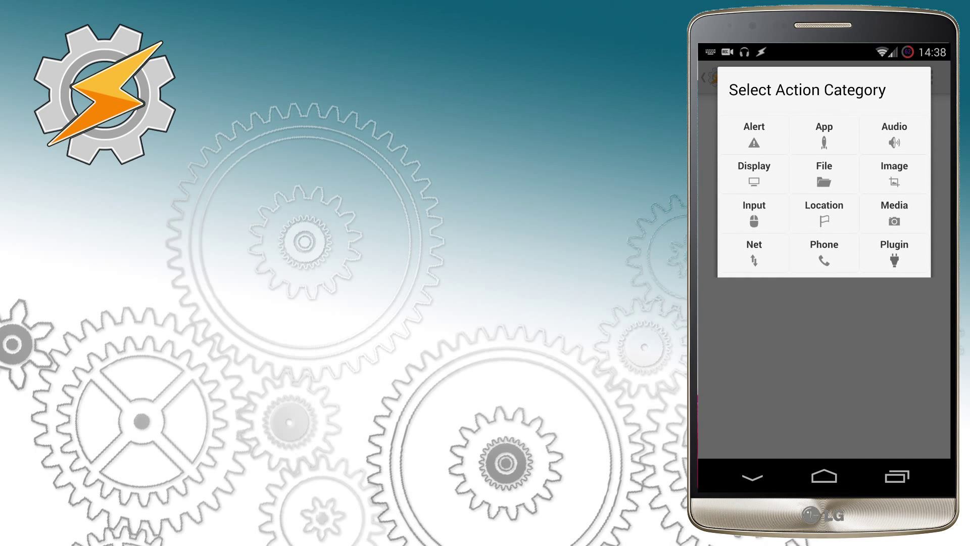
pyautogui.write('s')
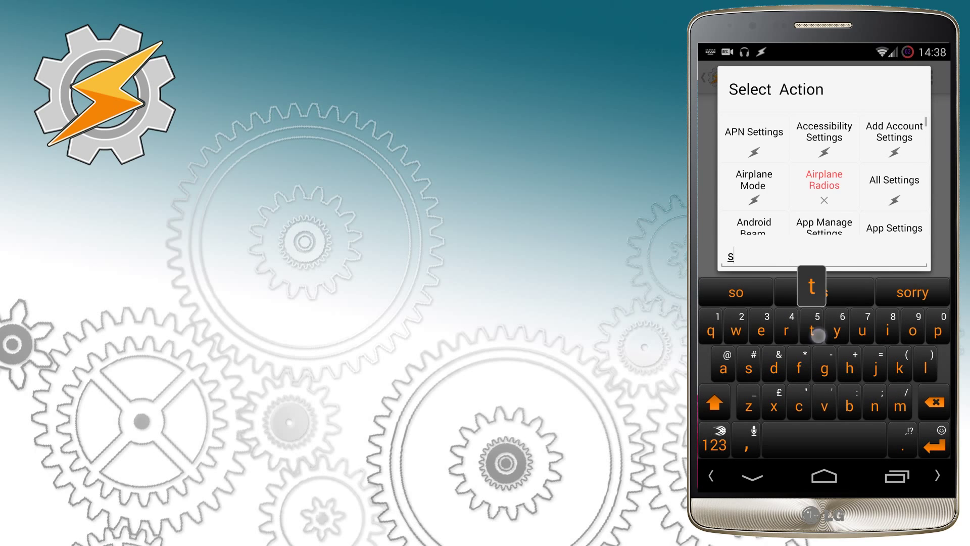
pyautogui.write('top')
# Add a Stop action with an If condition using %SCREEN from the variable list.
pyautogui.click(895, 140)
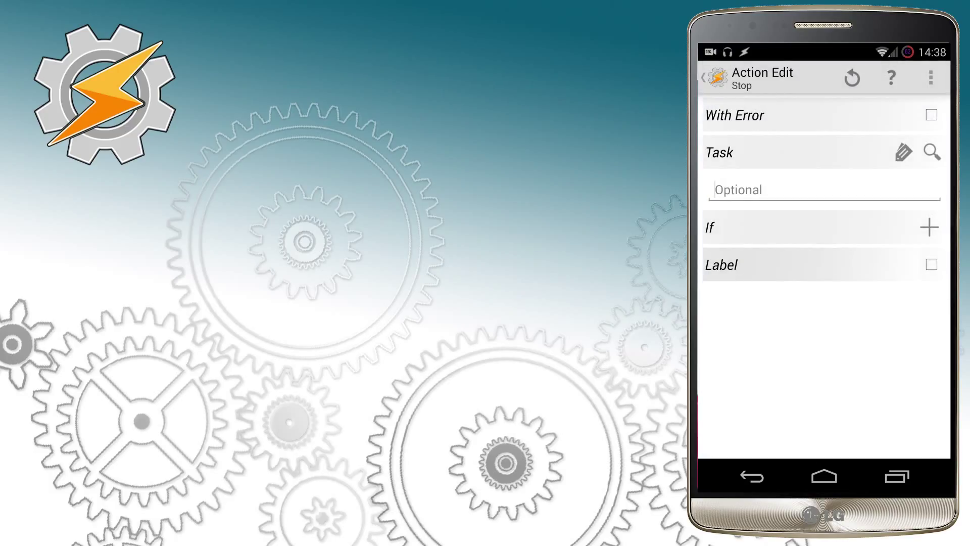
pyautogui.click(929, 227)
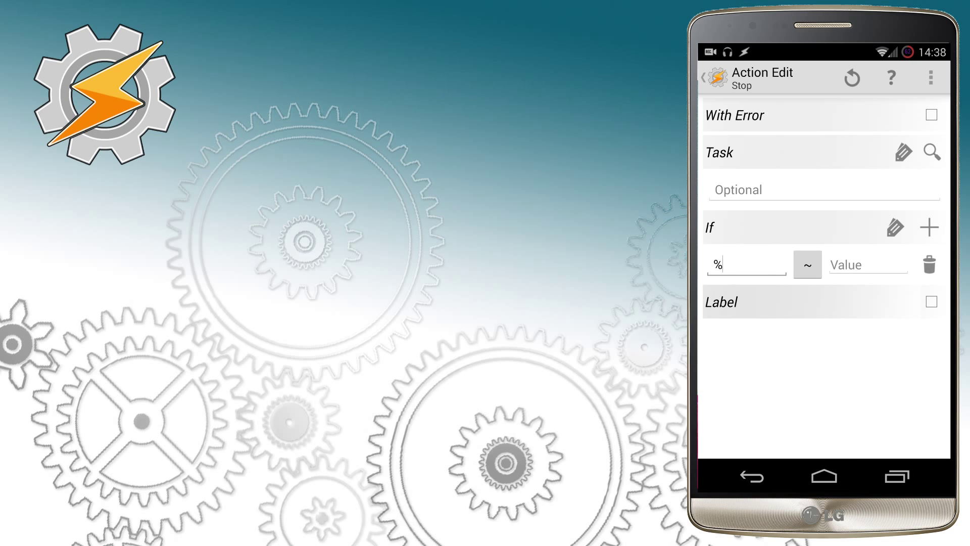
pyautogui.click(894, 228)
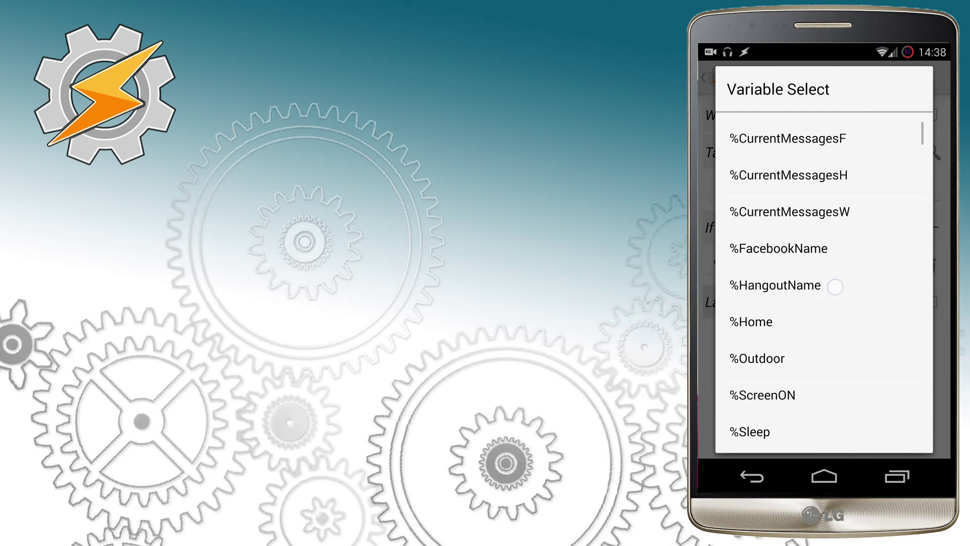
pyautogui.scroll(-15, 824, 284)
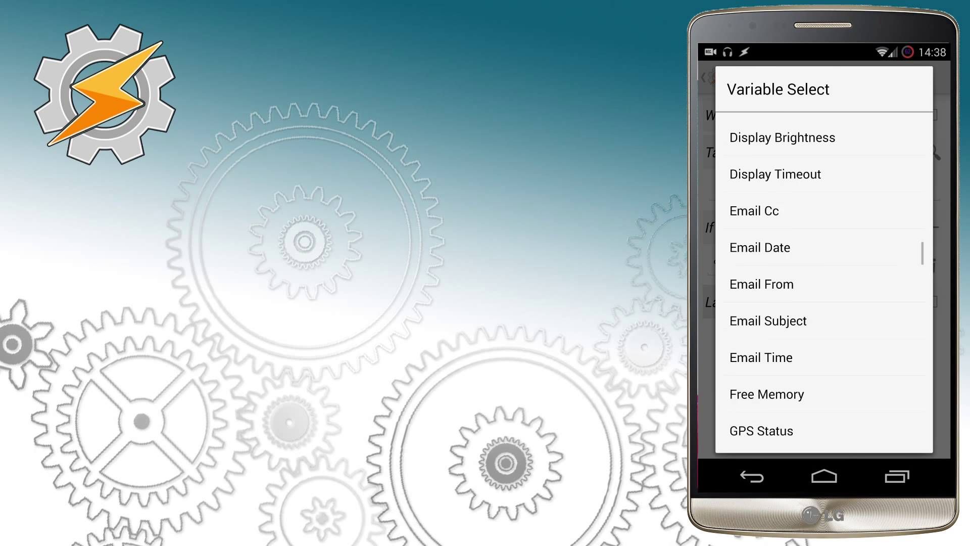
pyautogui.scroll(-5, 819, 266)
pyautogui.scroll(-5, 818, 266)
pyautogui.scroll(-5, 818, 265)
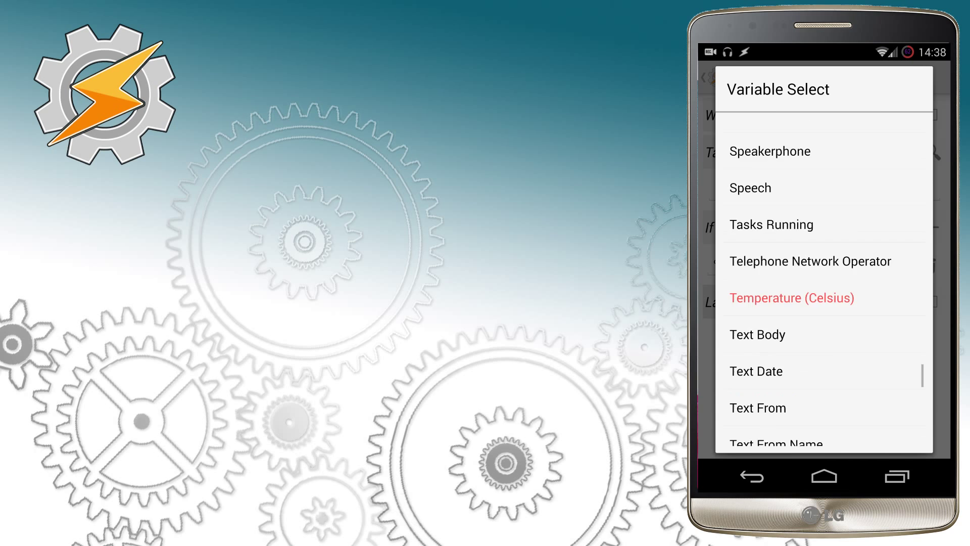
pyautogui.scroll(-5, 819, 265)
pyautogui.moveTo(844, 271); pyautogui.dragTo(826, 409)
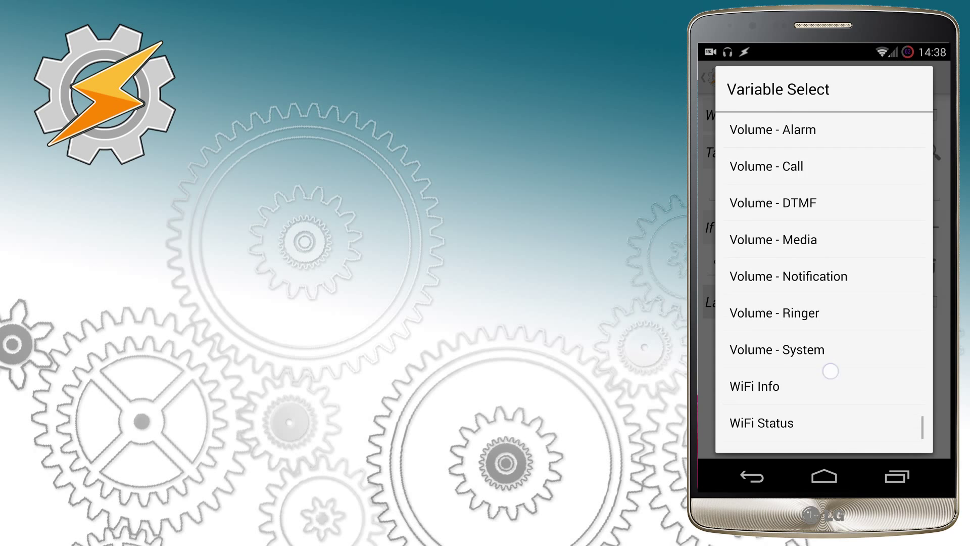
pyautogui.moveTo(848, 262); pyautogui.dragTo(830, 408)
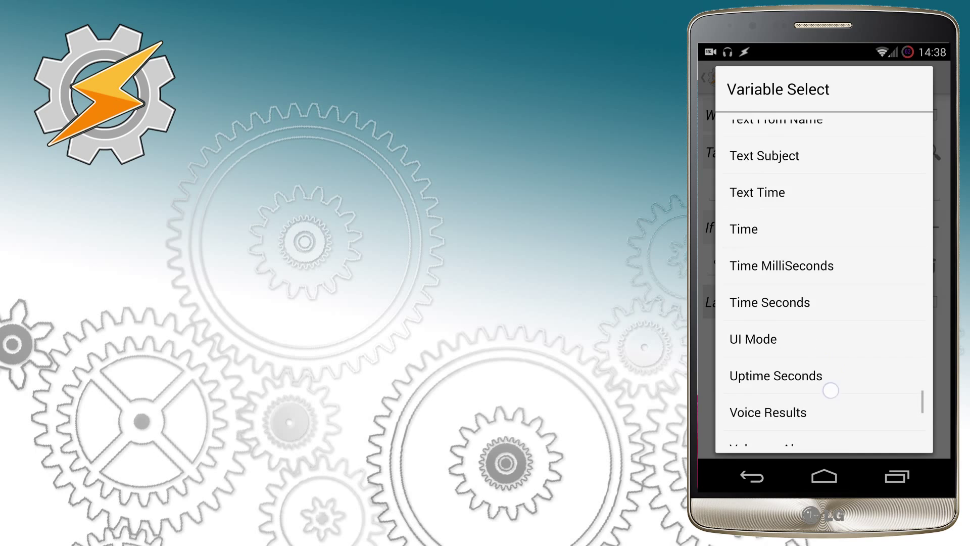
pyautogui.moveTo(859, 221); pyautogui.dragTo(827, 391)
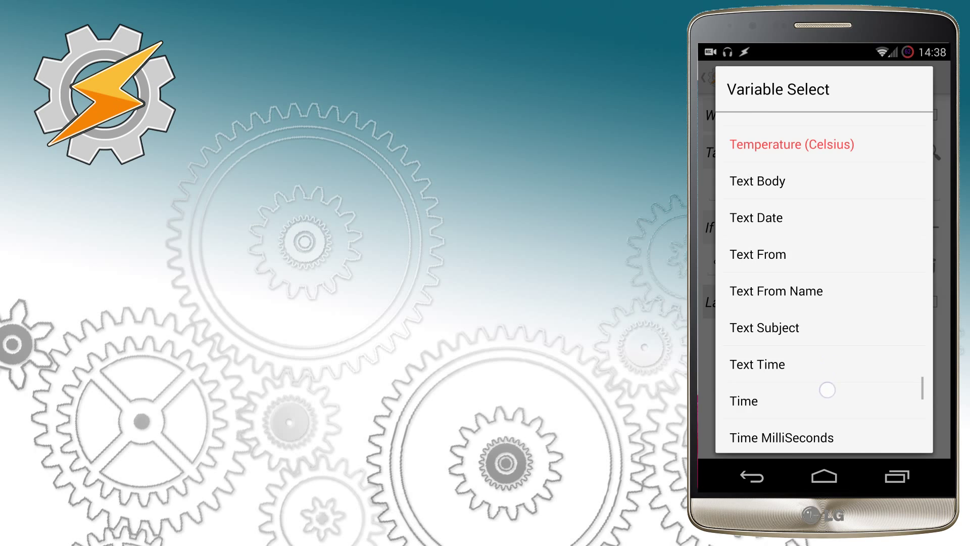
pyautogui.moveTo(861, 232); pyautogui.dragTo(832, 383)
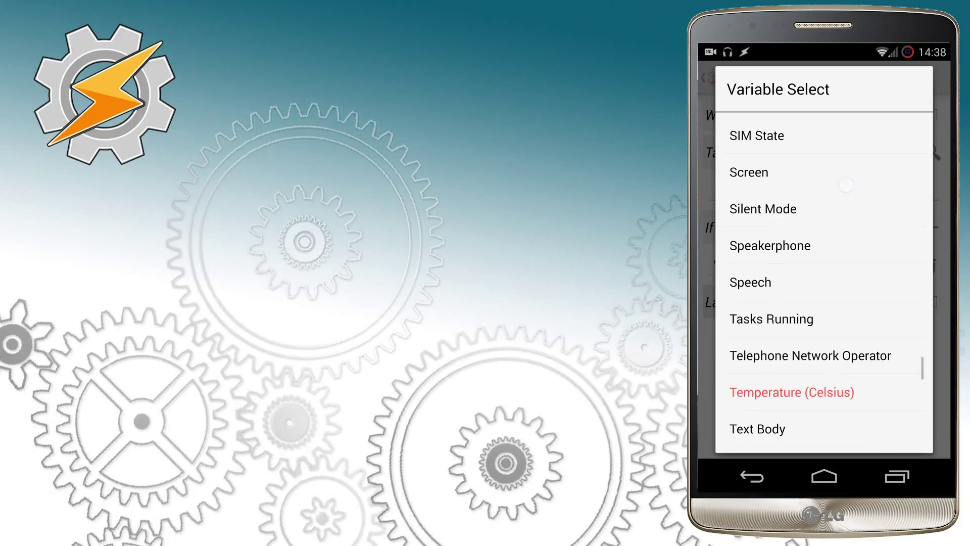
pyautogui.click(824, 173)
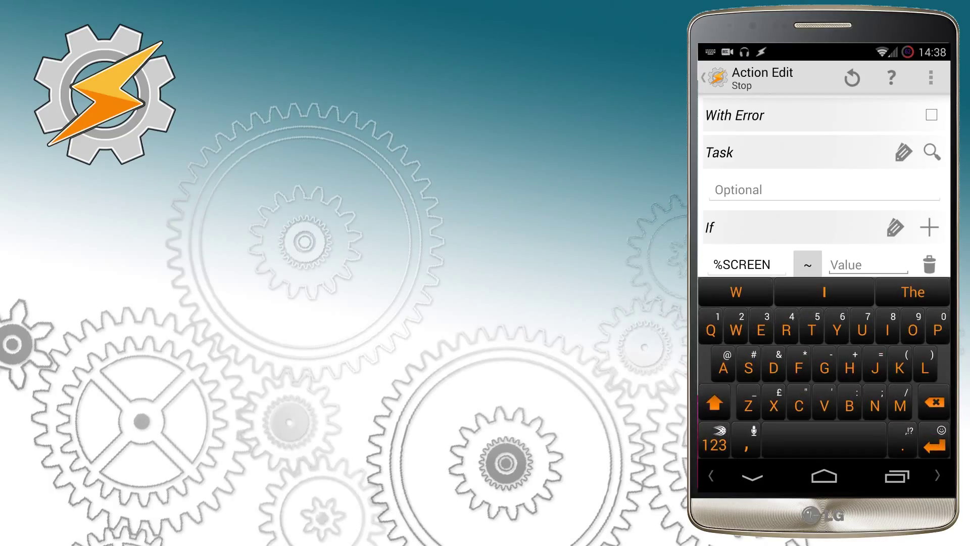
# Set the condition value to 'on', save Stop, and move it to second place after Wait.
pyautogui.click(913, 331)
pyautogui.write('on')
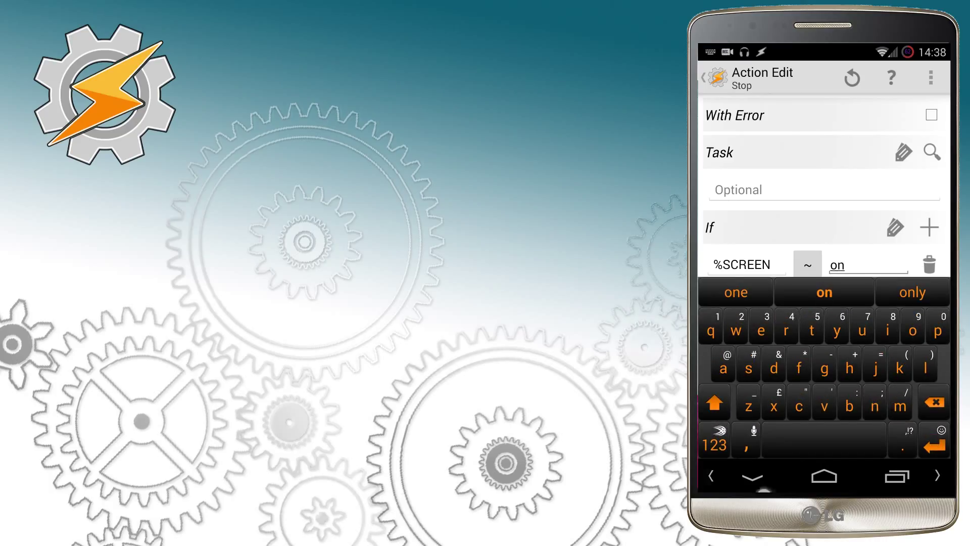
pyautogui.click(752, 477)
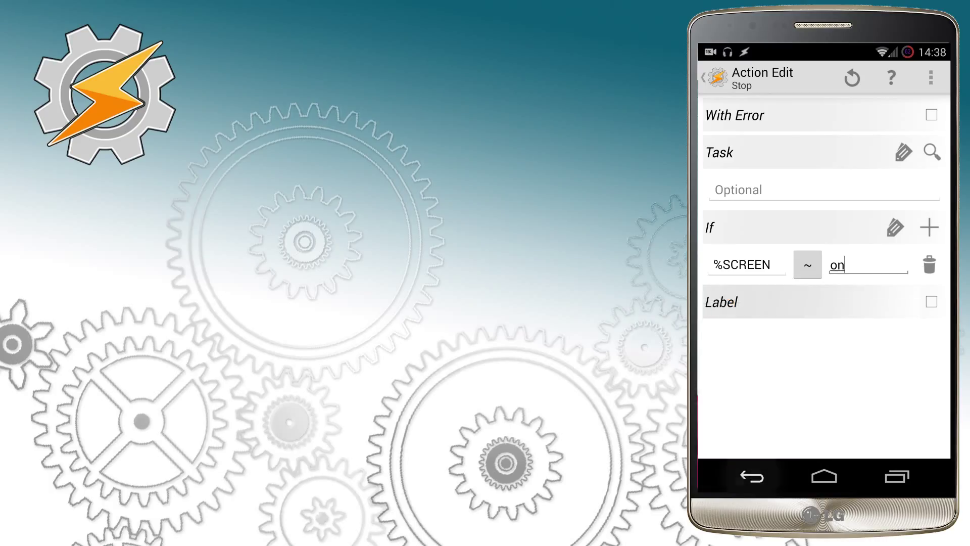
pyautogui.click(752, 476)
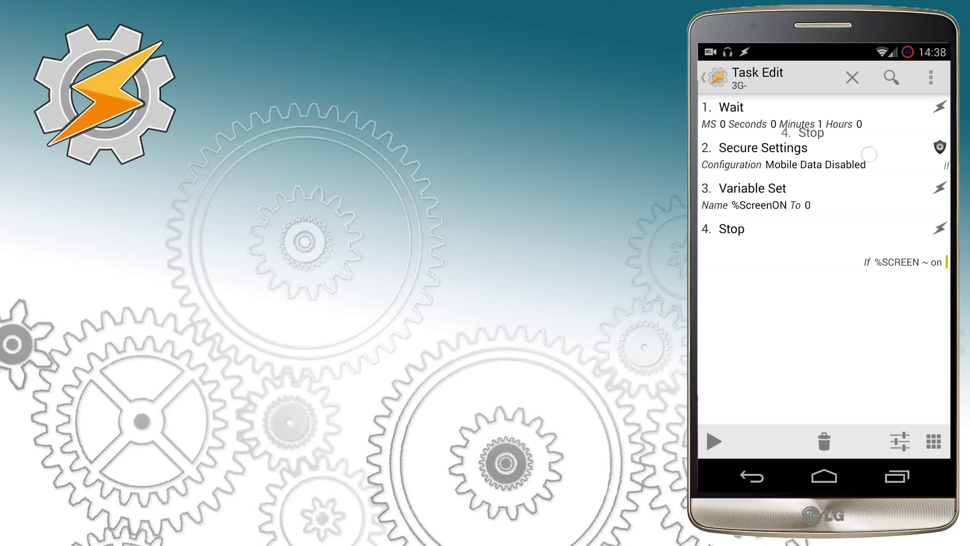
pyautogui.moveTo(869, 155); pyautogui.dragTo(869, 152)
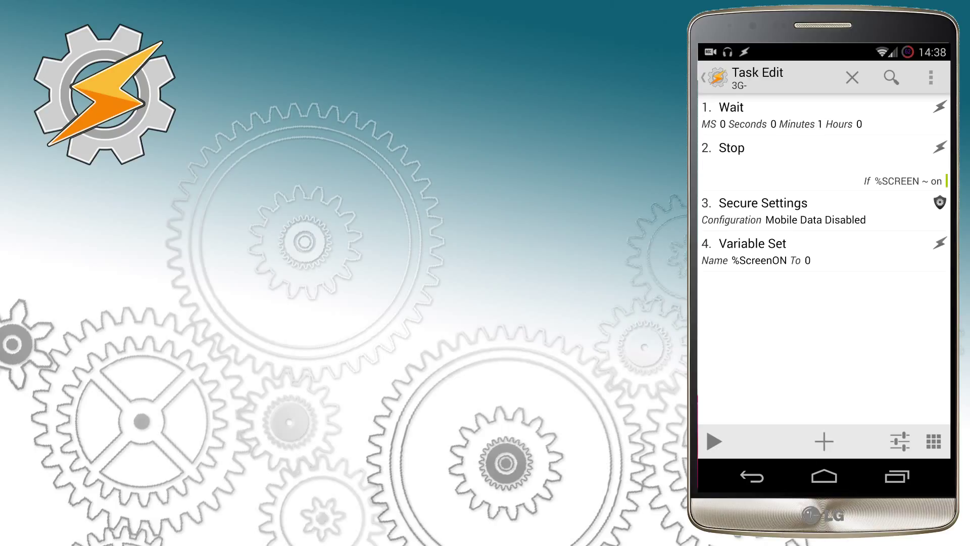
pyautogui.click(752, 476)
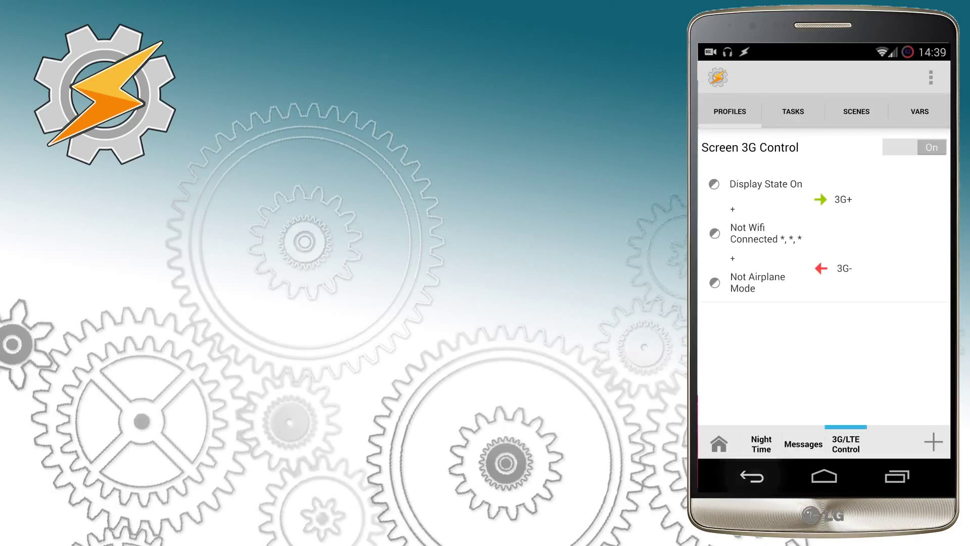
# Begin a new profile that uses a Time context.
pyautogui.click(774, 154)
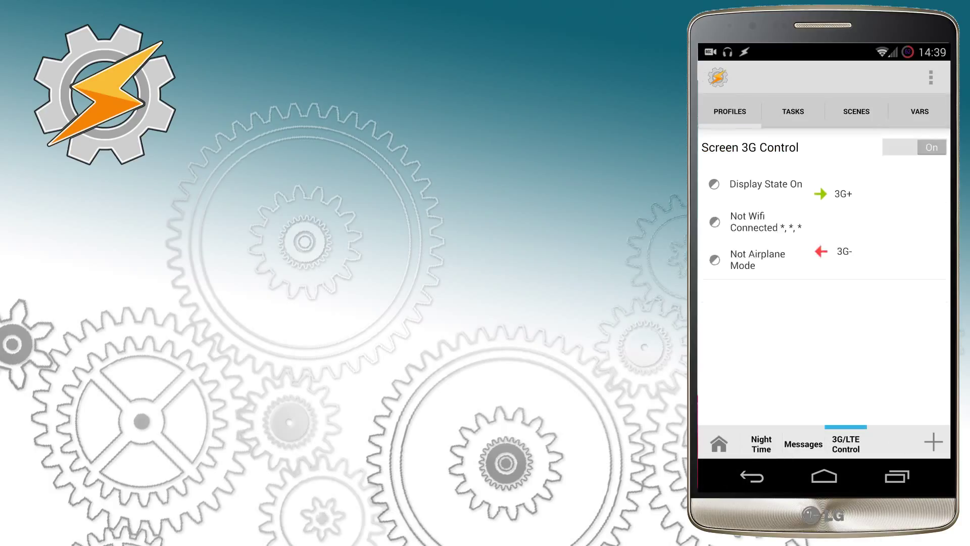
pyautogui.click(933, 442)
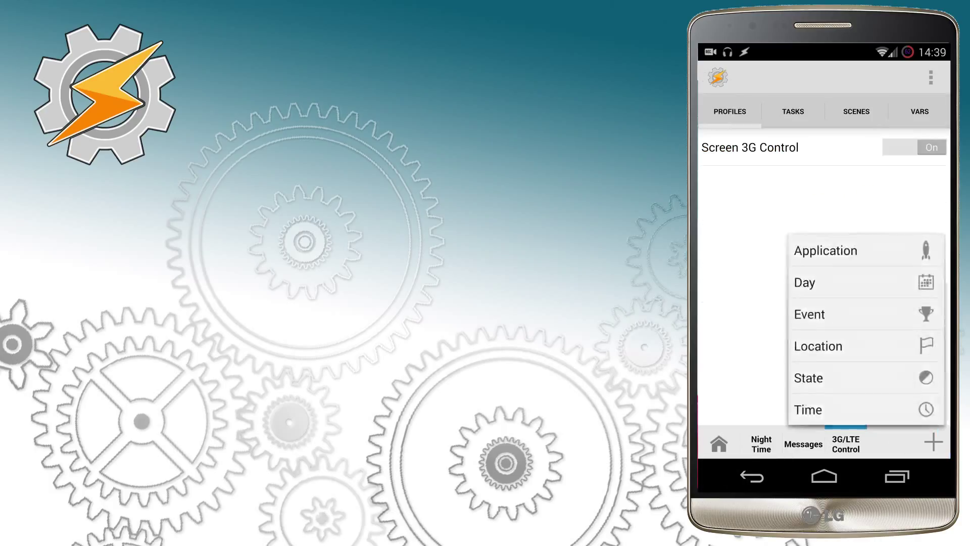
pyautogui.click(856, 413)
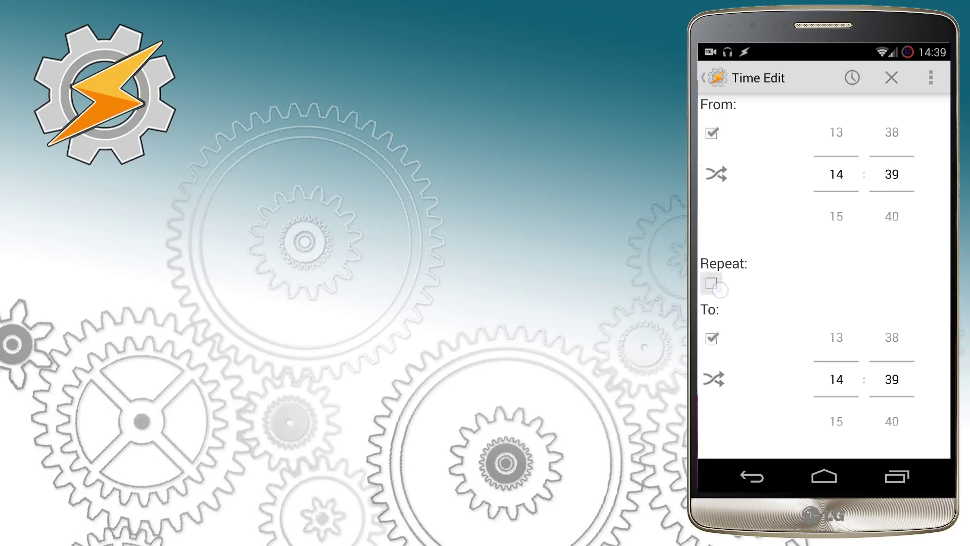
# Make the 14:45 time context repeat every 15 minutes with no end time, and save it.
pyautogui.click(713, 285)
pyautogui.click(800, 279)
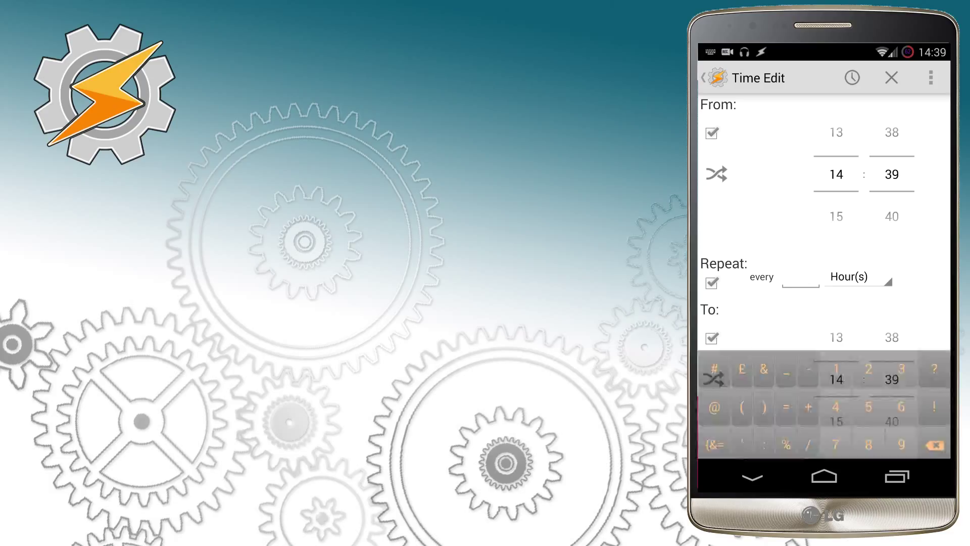
pyautogui.write('15')
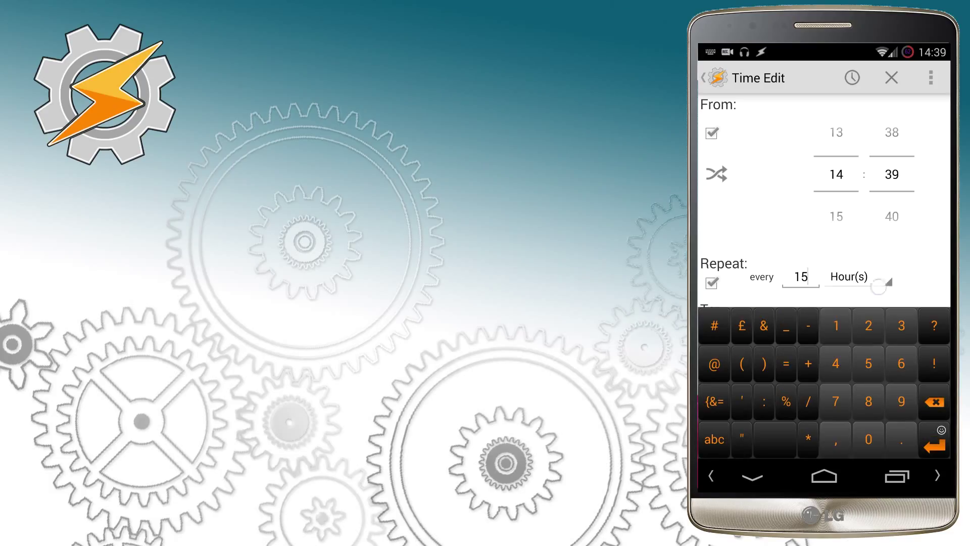
pyautogui.click(861, 276)
pyautogui.click(856, 248)
pyautogui.click(753, 476)
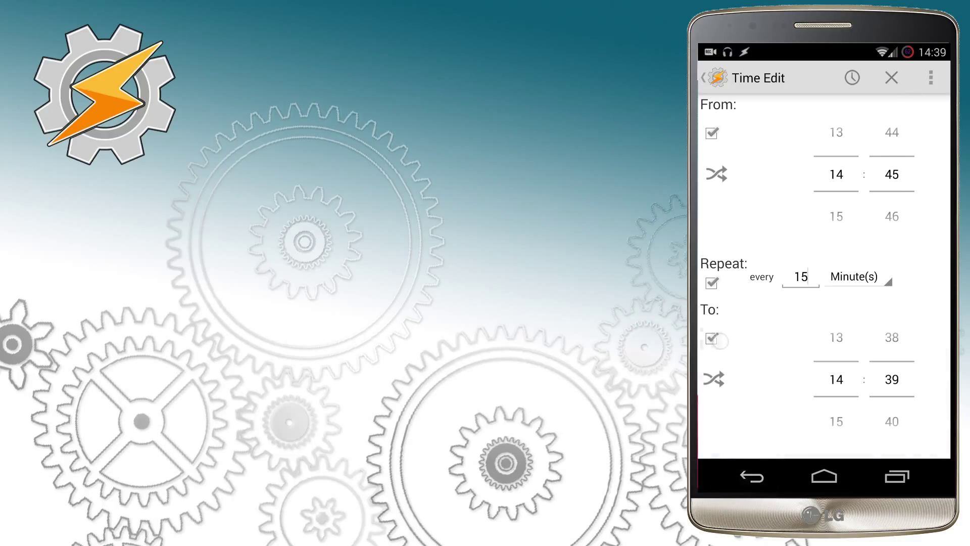
pyautogui.click(710, 338)
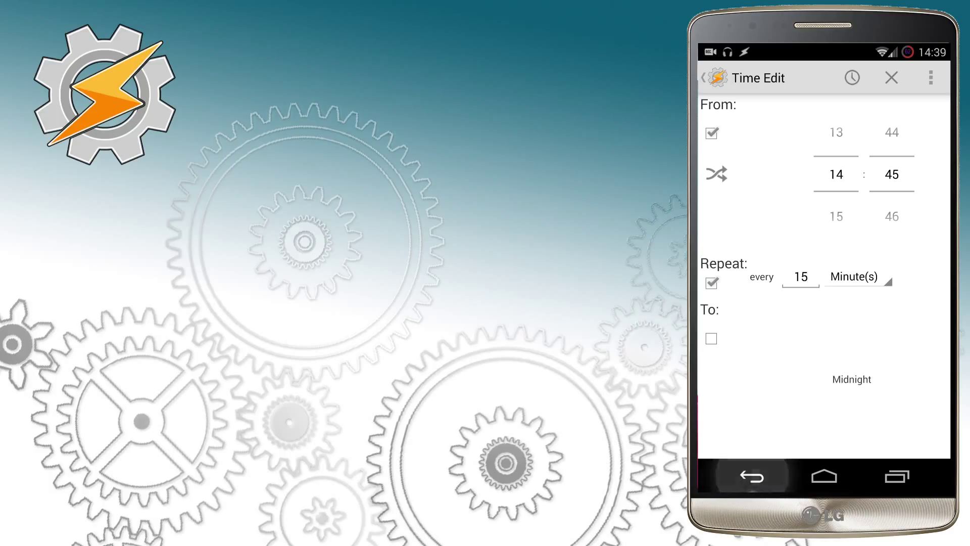
pyautogui.click(753, 476)
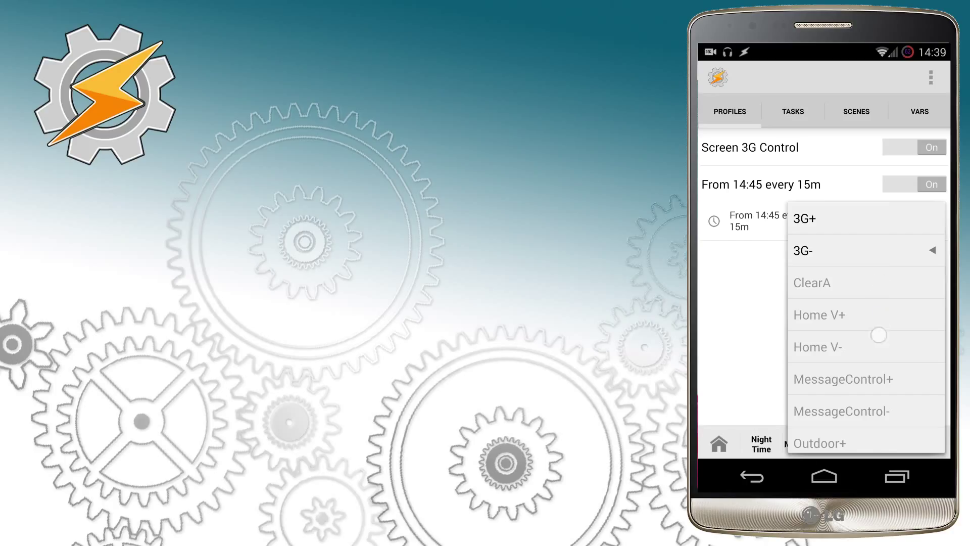
# Create a new task for the profile named Autosync 3G.
pyautogui.moveTo(876, 370); pyautogui.dragTo(876, 402)
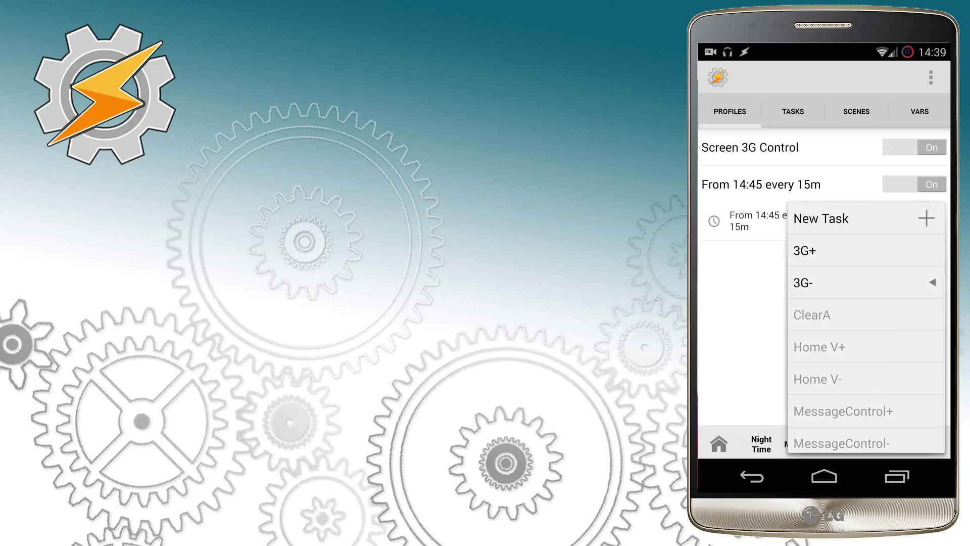
pyautogui.click(862, 218)
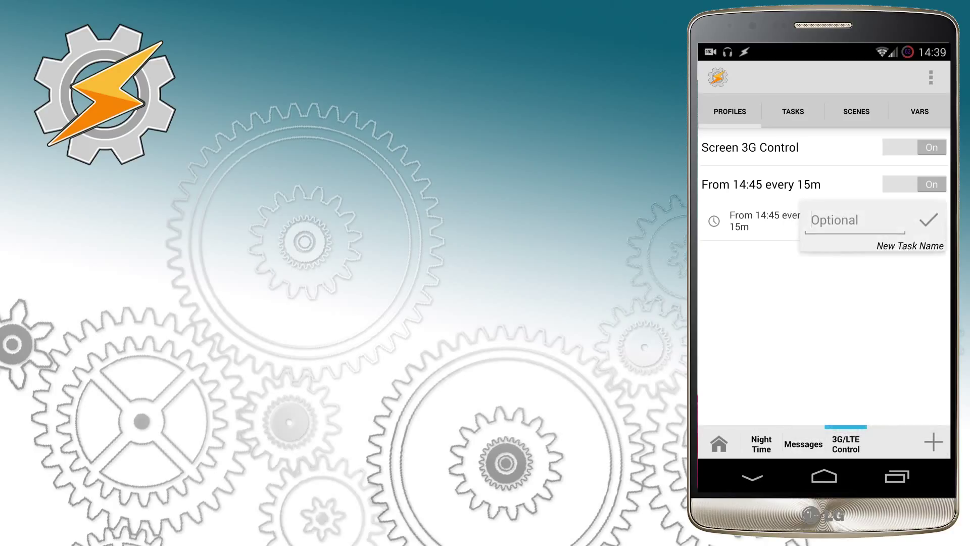
pyautogui.write('Aut')
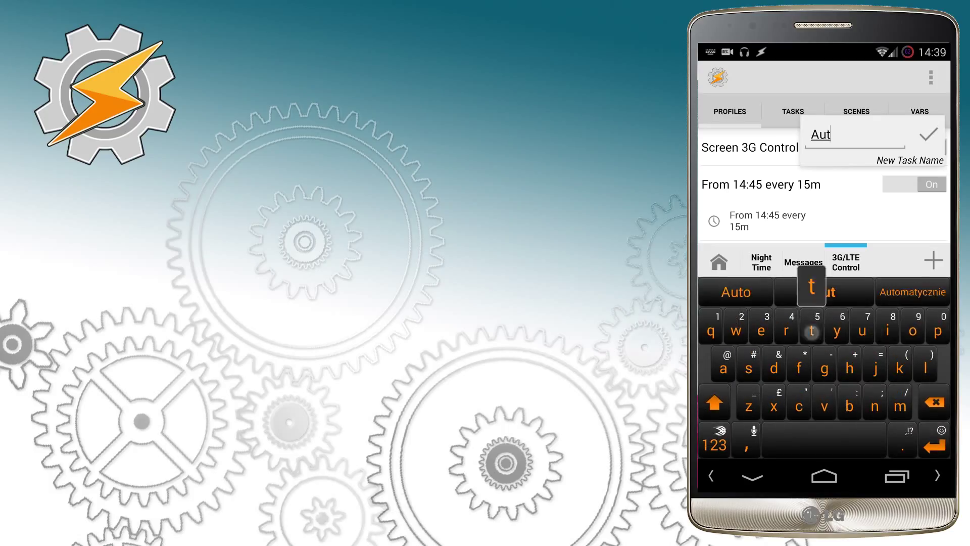
pyautogui.write('osyn E')
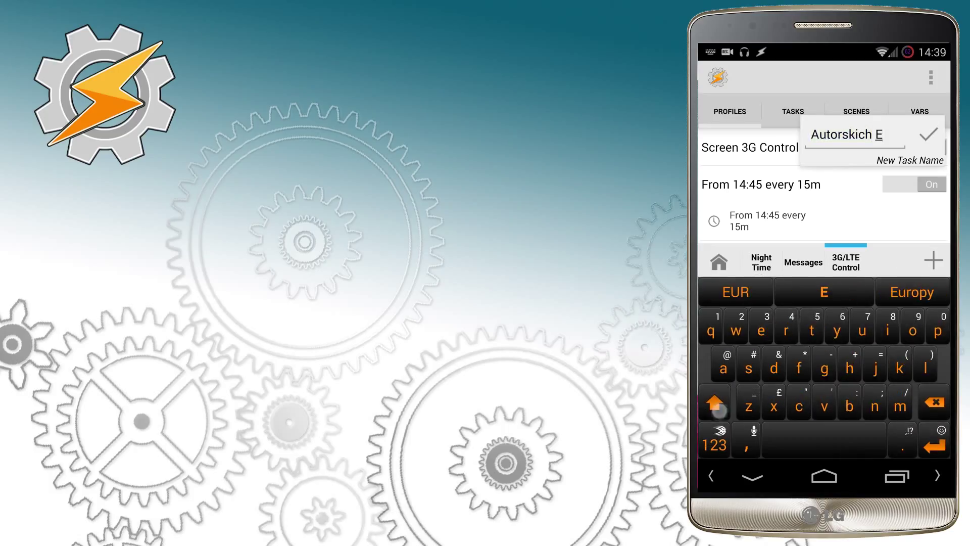
pyautogui.press('BackSpace')
pyautogui.write('3G')
pyautogui.click(928, 135)
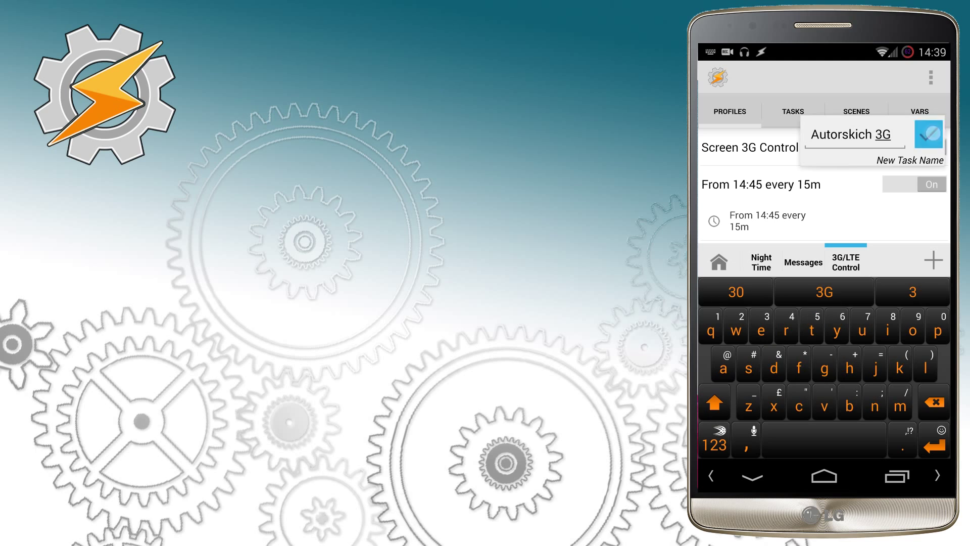
# Add a Stop action conditioned on If %Sleep ~ 1.
pyautogui.click(824, 442)
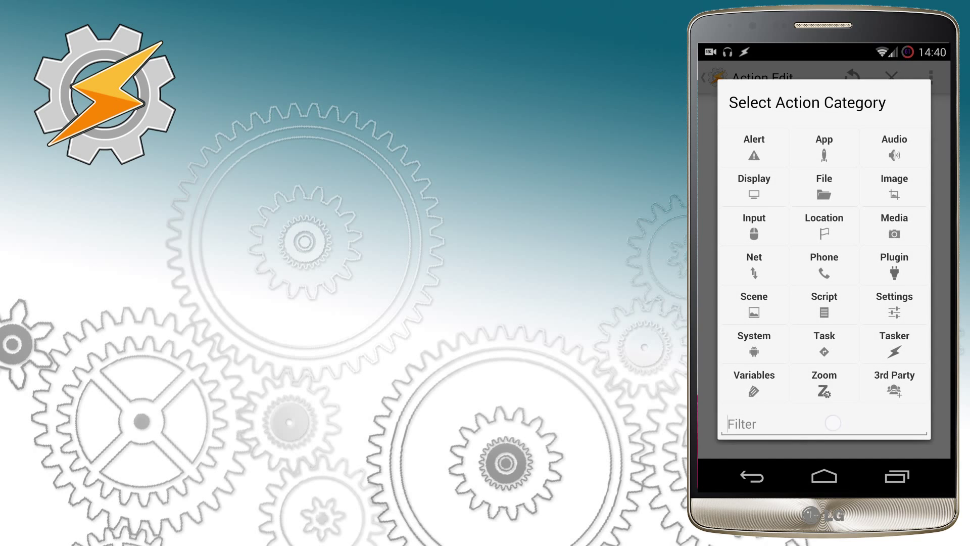
pyautogui.click(747, 425)
pyautogui.write('stop')
pyautogui.click(895, 137)
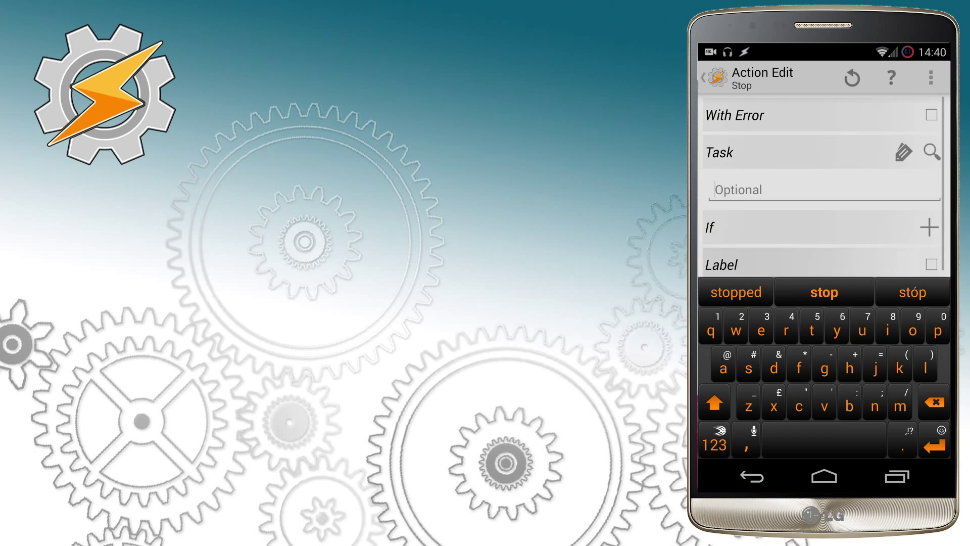
pyautogui.click(929, 226)
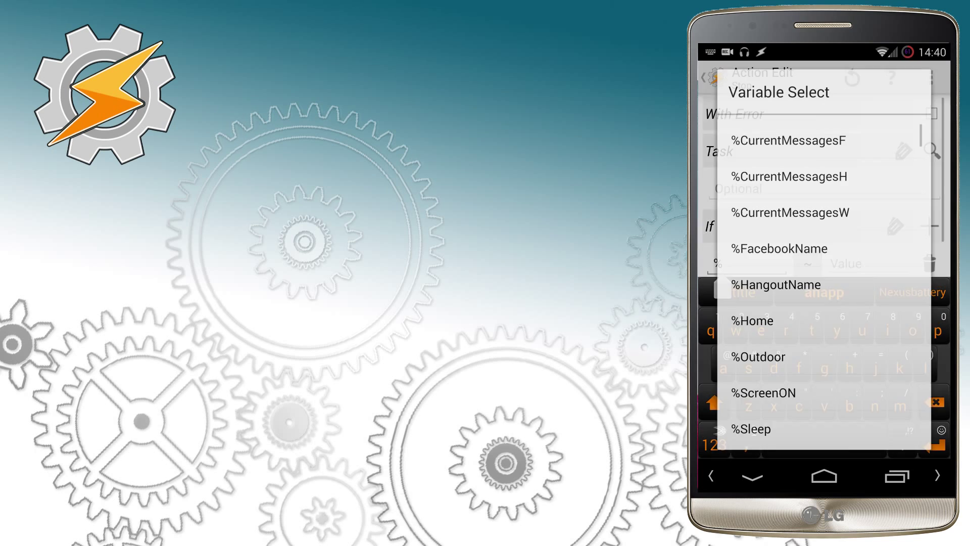
pyautogui.click(764, 431)
pyautogui.click(867, 263)
pyautogui.write('1')
pyautogui.click(716, 77)
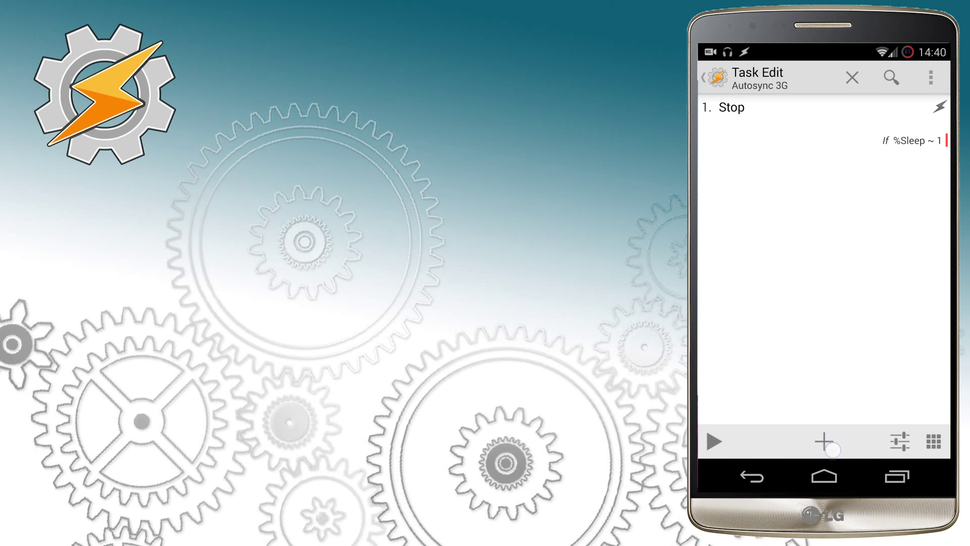
# Add a Secure Settings plugin action that turns Mobile Data on.
pyautogui.click(824, 441)
pyautogui.click(892, 258)
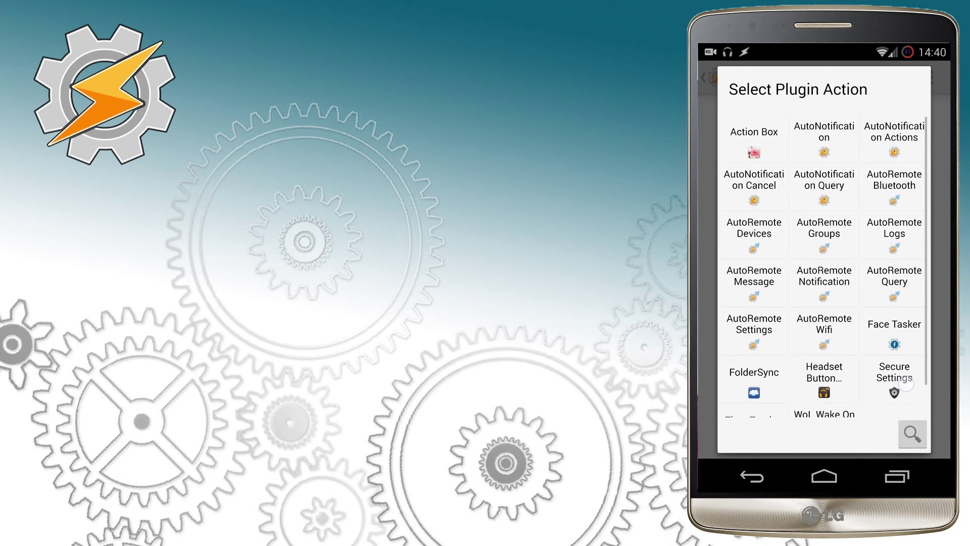
pyautogui.click(892, 381)
pyautogui.click(930, 115)
pyautogui.click(735, 108)
pyautogui.click(774, 368)
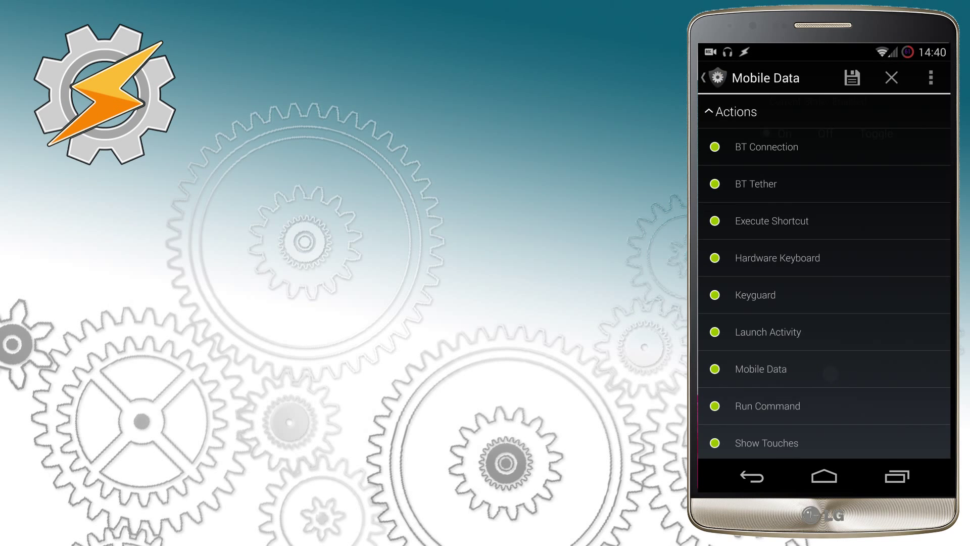
pyautogui.click(852, 77)
pyautogui.click(716, 77)
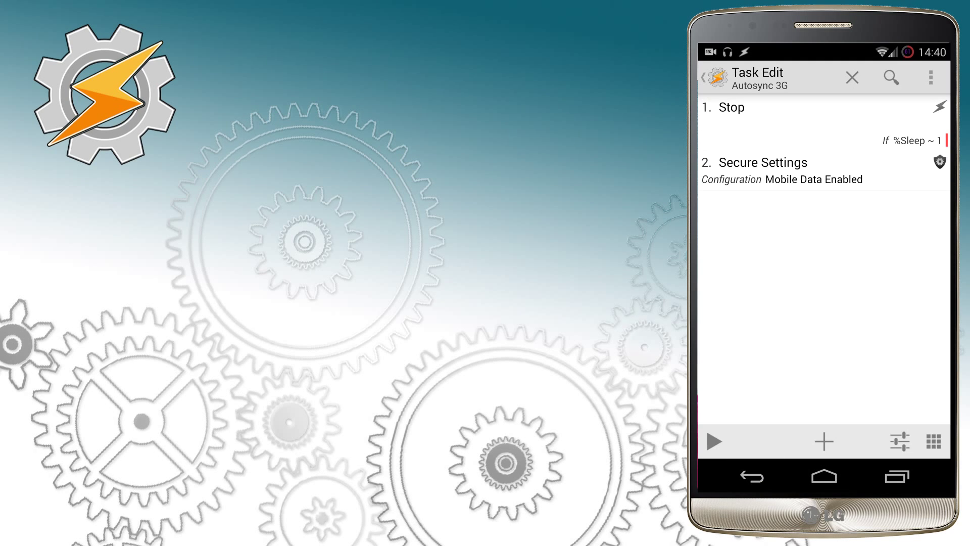
# Add a Wait action of 2 minutes.
pyautogui.click(823, 441)
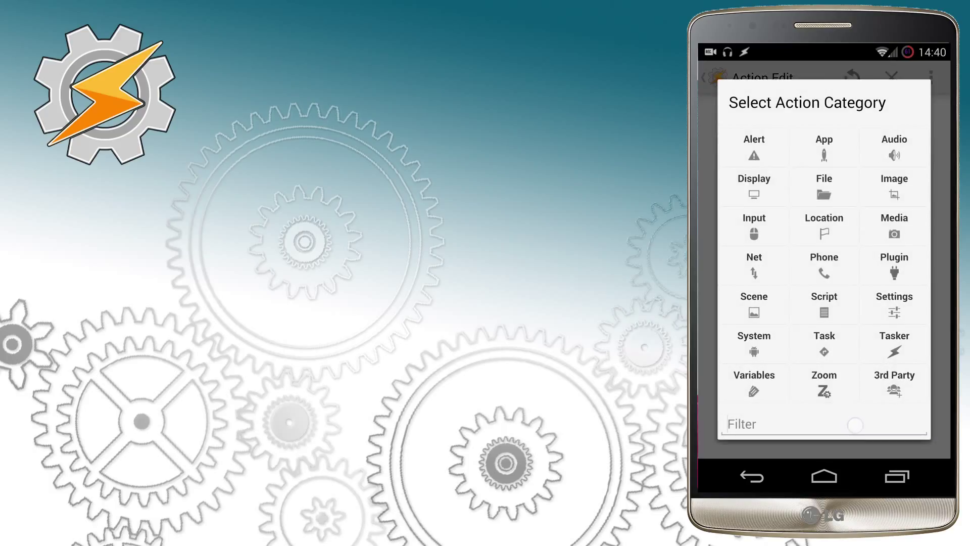
pyautogui.click(854, 426)
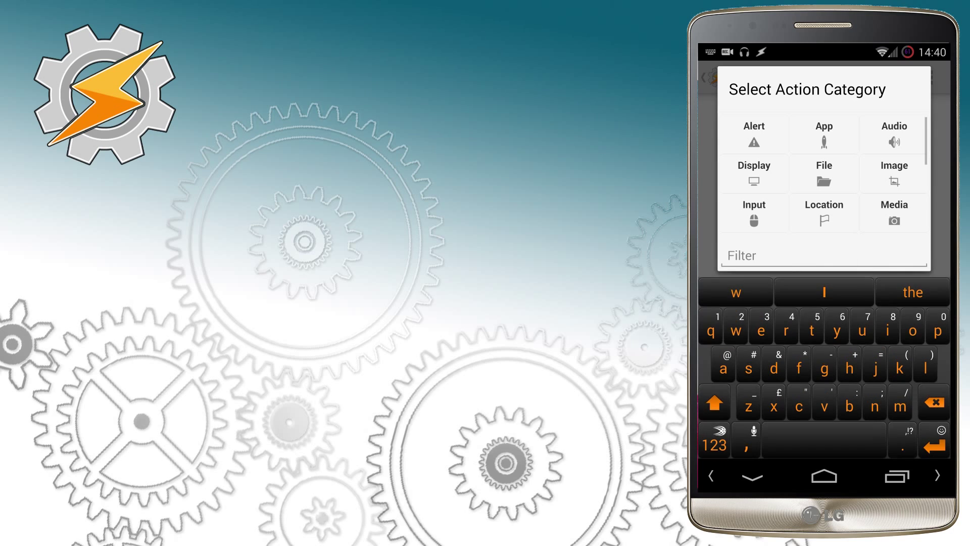
pyautogui.write('wai')
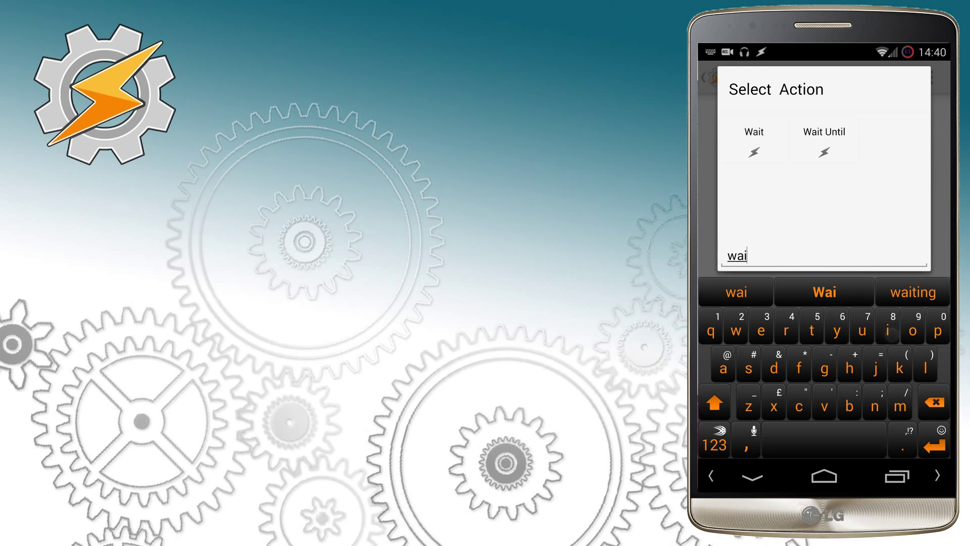
pyautogui.write('t')
pyautogui.click(824, 139)
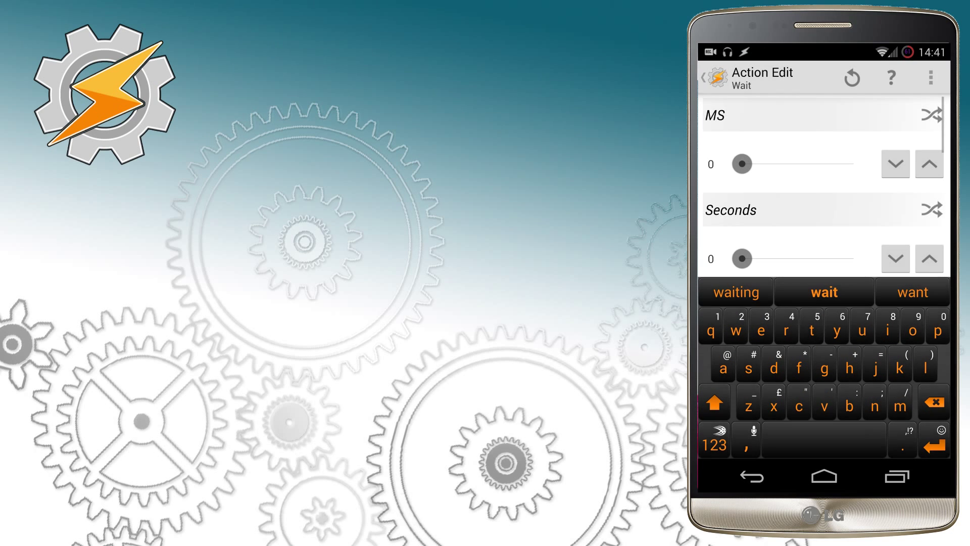
pyautogui.click(929, 354)
pyautogui.click(929, 353)
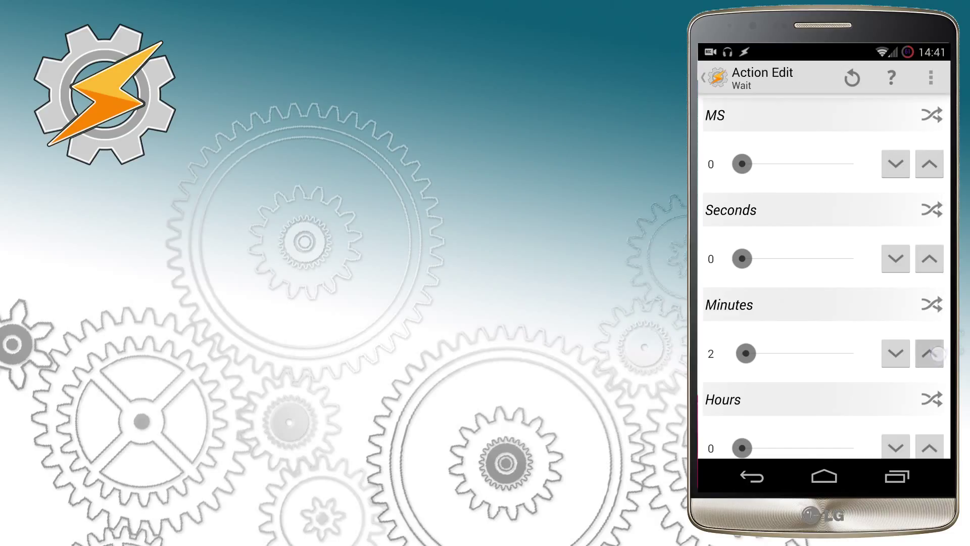
pyautogui.click(766, 486)
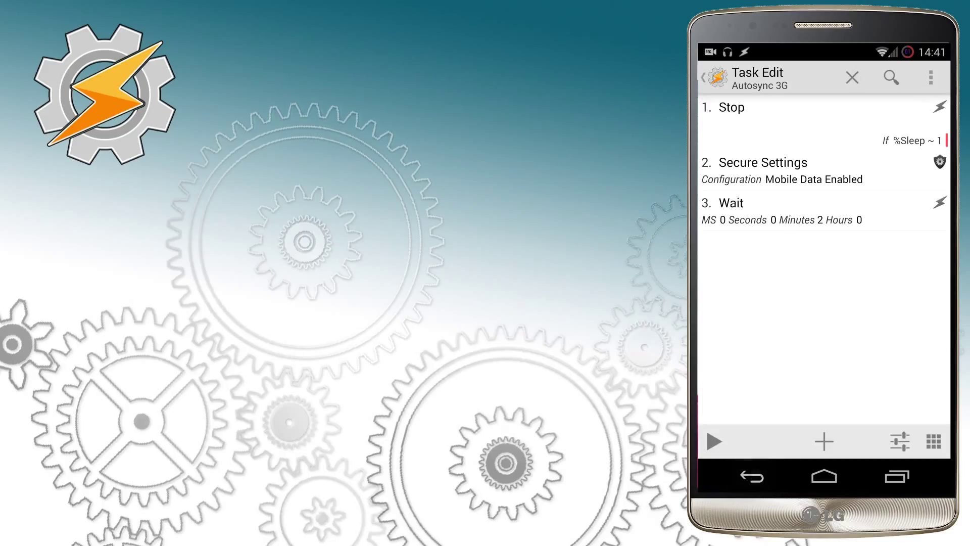
# Add a Secure Settings action that turns Mobile Data off.
pyautogui.click(824, 441)
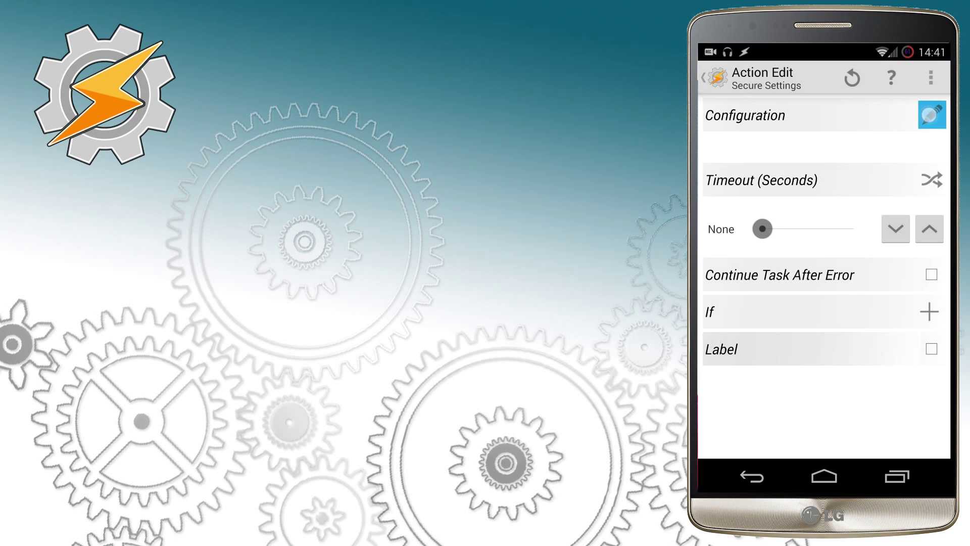
pyautogui.click(844, 118)
pyautogui.click(823, 372)
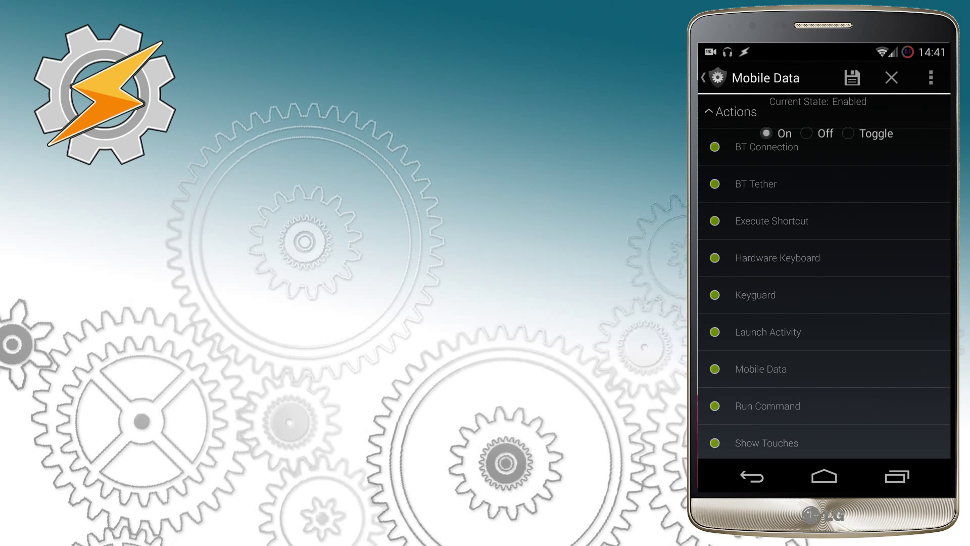
pyautogui.click(821, 143)
pyautogui.click(852, 77)
pyautogui.click(752, 476)
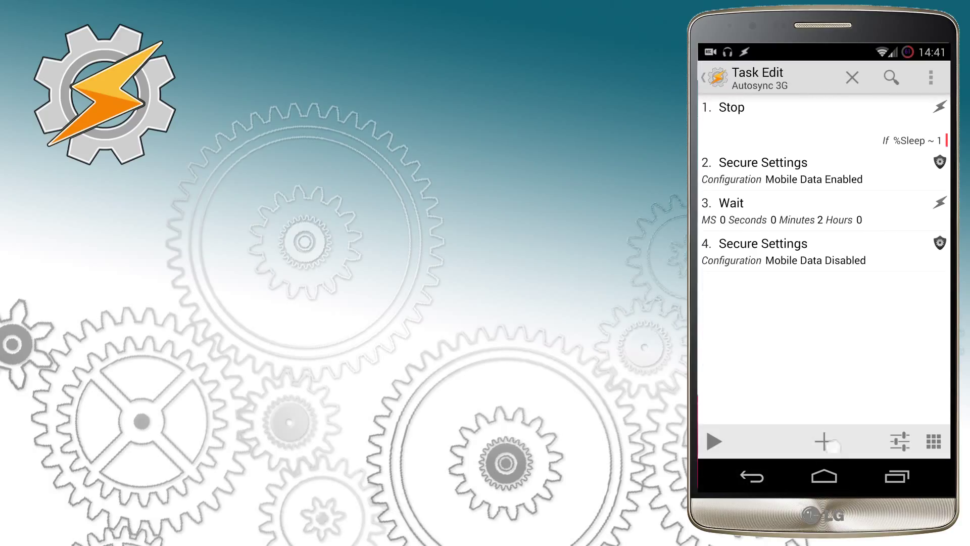
# Add a Stop action conditioned on If %SCREEN ~ on.
pyautogui.click(823, 441)
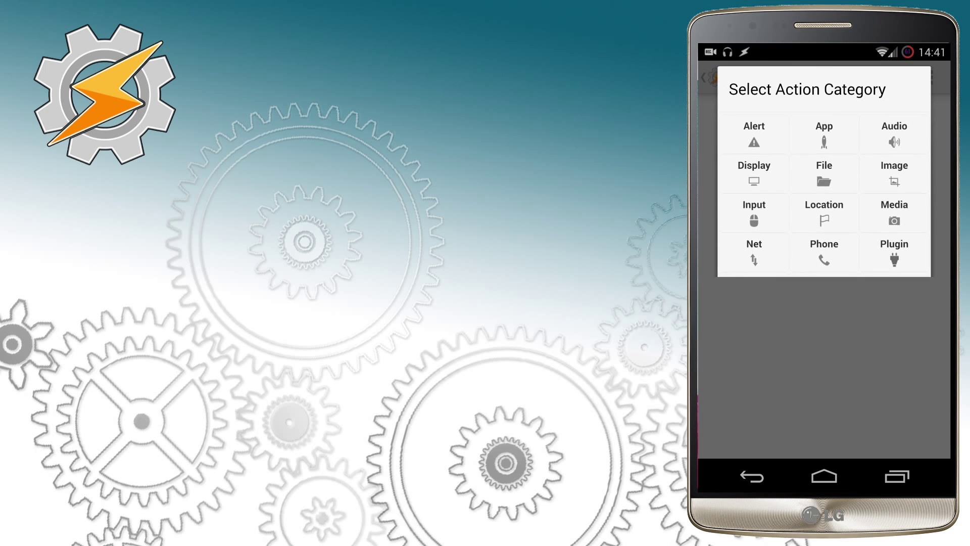
pyautogui.write('st')
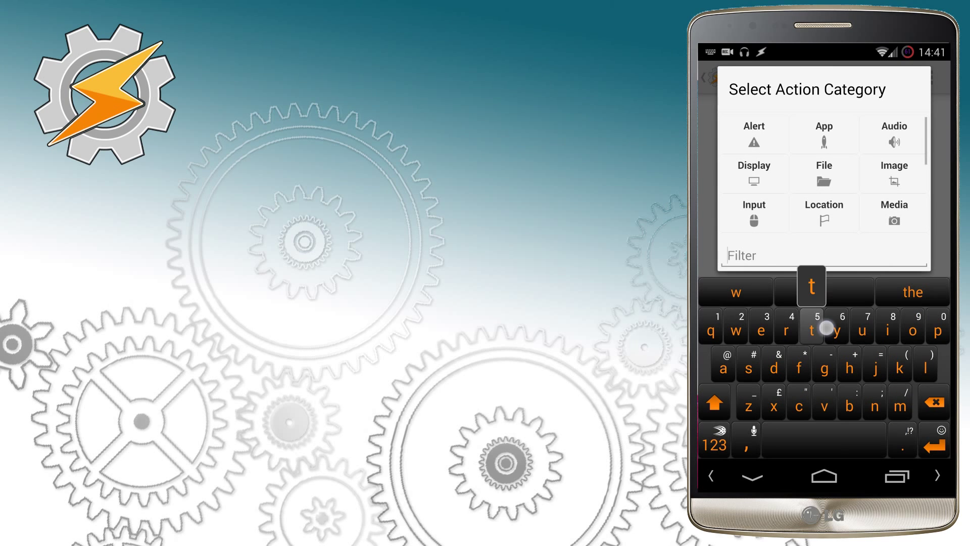
pyautogui.write('op')
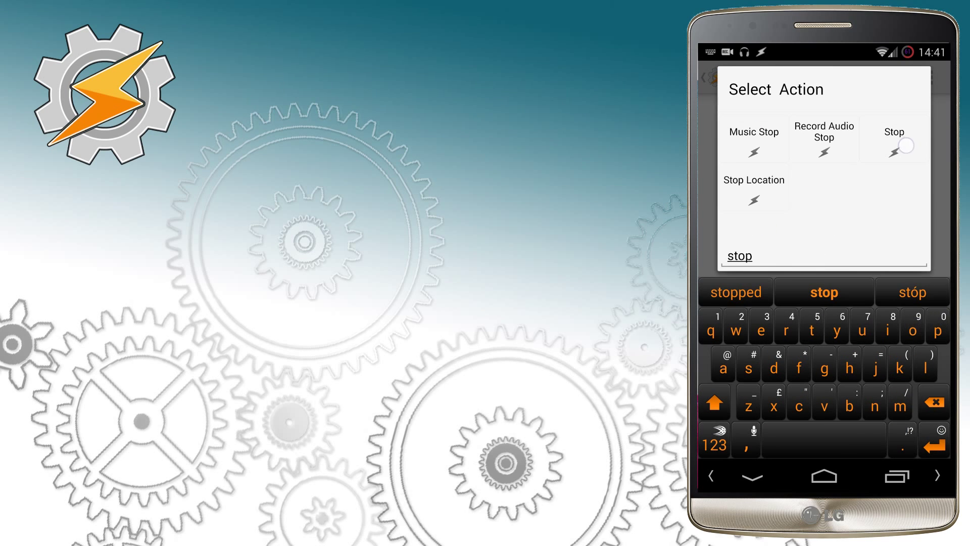
pyautogui.click(895, 133)
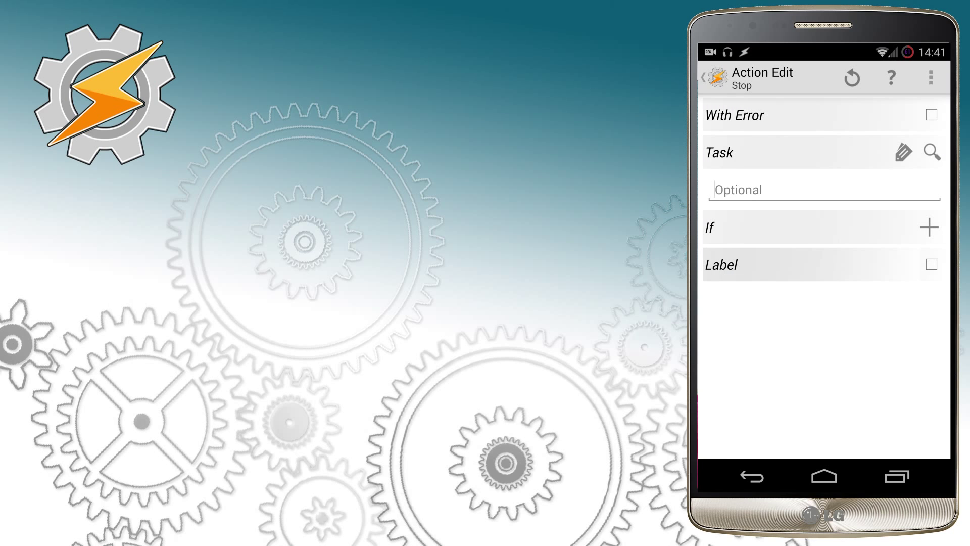
pyautogui.click(929, 226)
pyautogui.click(896, 227)
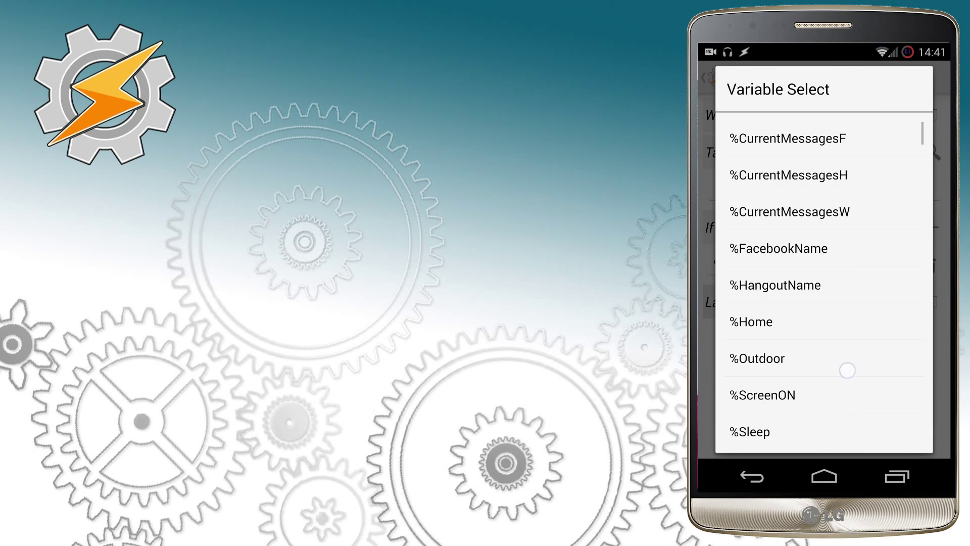
pyautogui.scroll(-3, 848, 369)
pyautogui.scroll(-5, 863, 260)
pyautogui.scroll(-5, 840, 288)
pyautogui.scroll(-5, 840, 288)
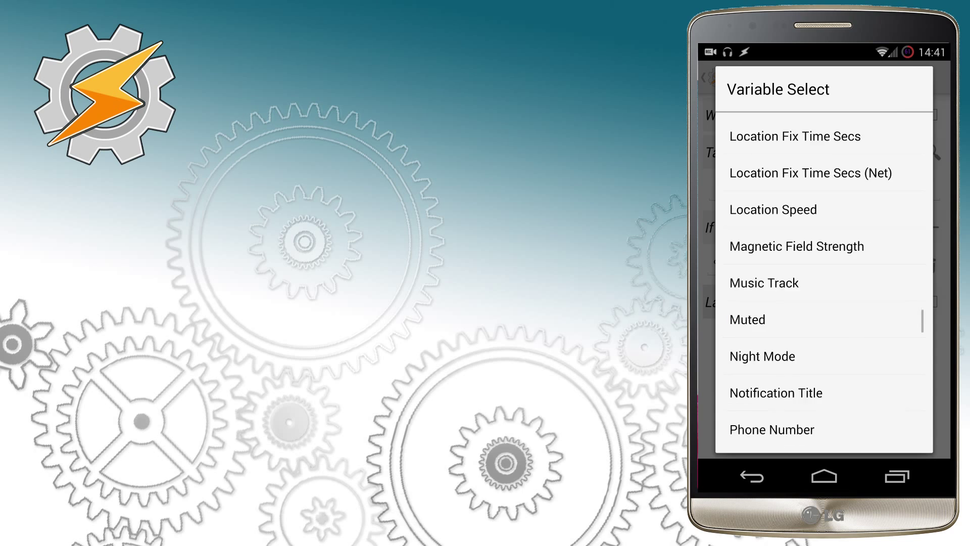
pyautogui.scroll(-10, 826, 253)
pyautogui.scroll(-2, 818, 342)
pyautogui.scroll(2, 828, 376)
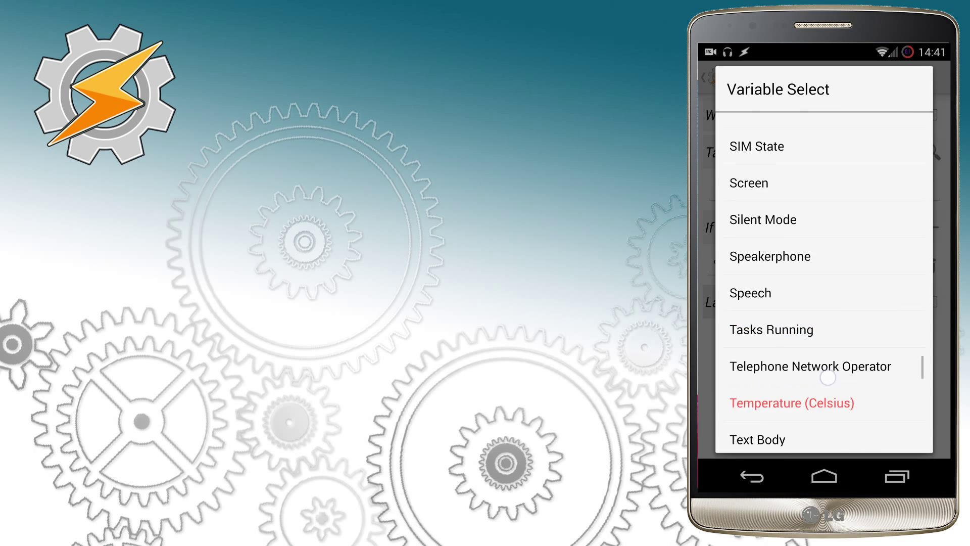
pyautogui.scroll(2, 828, 377)
pyautogui.scroll(5, 851, 288)
pyautogui.scroll(-2, 859, 281)
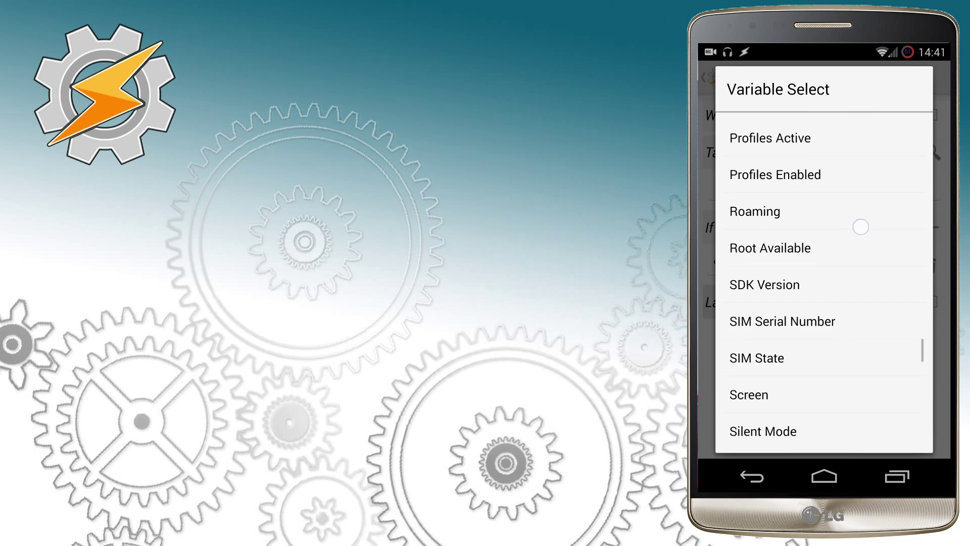
pyautogui.click(758, 395)
pyautogui.click(864, 264)
pyautogui.write('o')
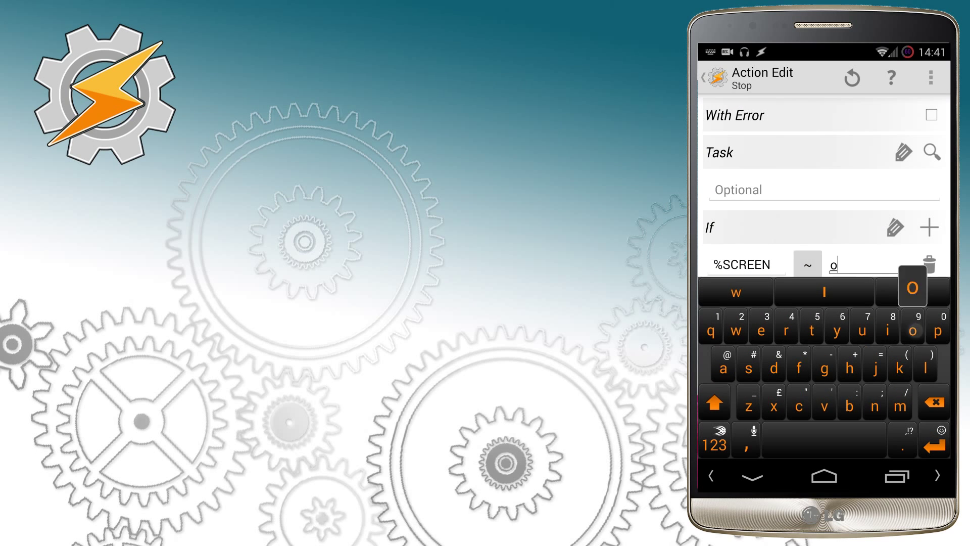
pyautogui.write('n')
pyautogui.click(752, 476)
pyautogui.click(752, 475)
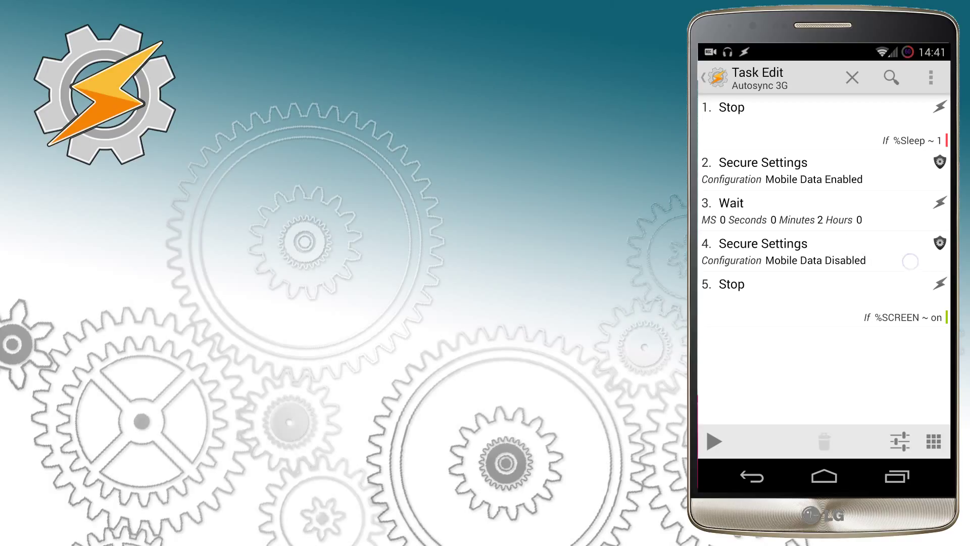
# Move the Stop step above Mobile Data Disabled and return to the profile list.
pyautogui.moveTo(910, 261); pyautogui.dragTo(911, 307)
pyautogui.click(716, 76)
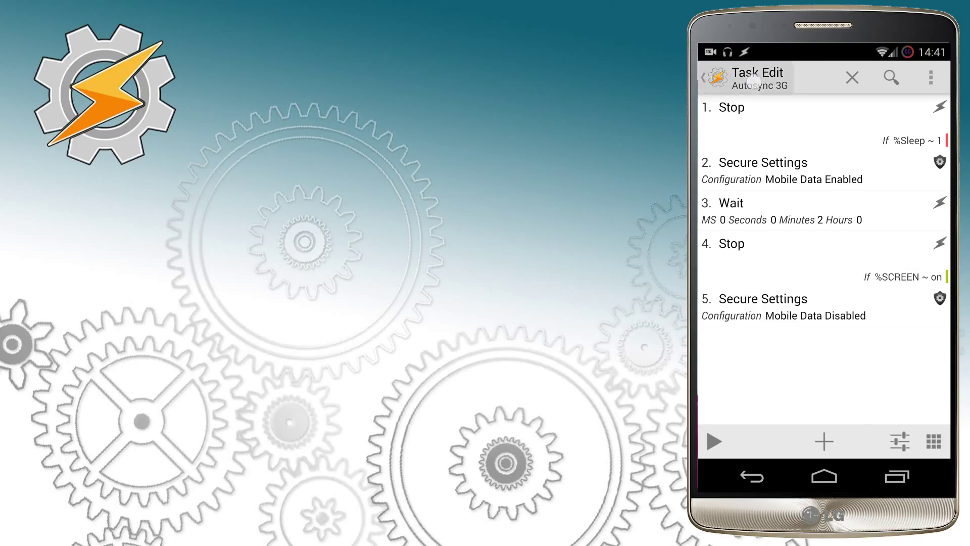
pyautogui.click(746, 120)
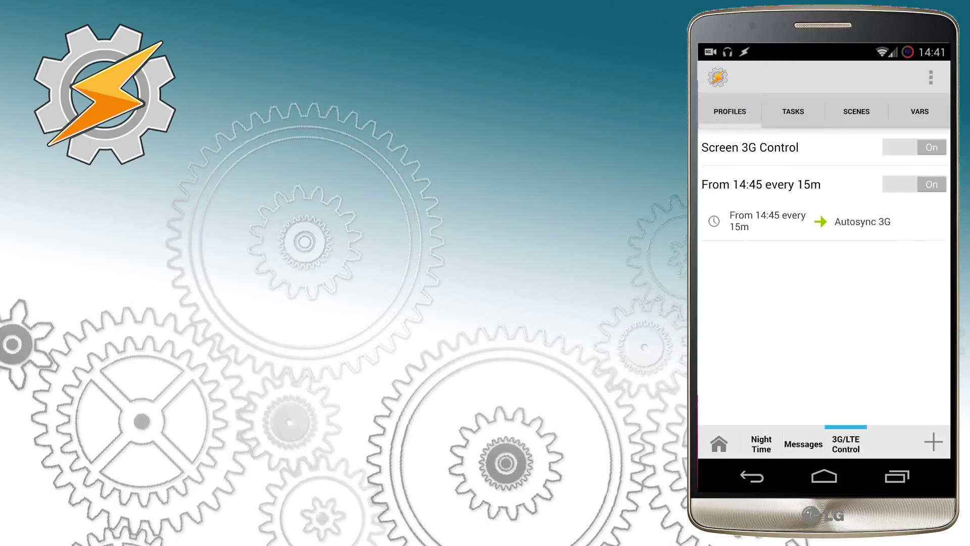
# Add a Not Wifi Connected state condition to the 14:45 profile.
pyautogui.click(773, 227)
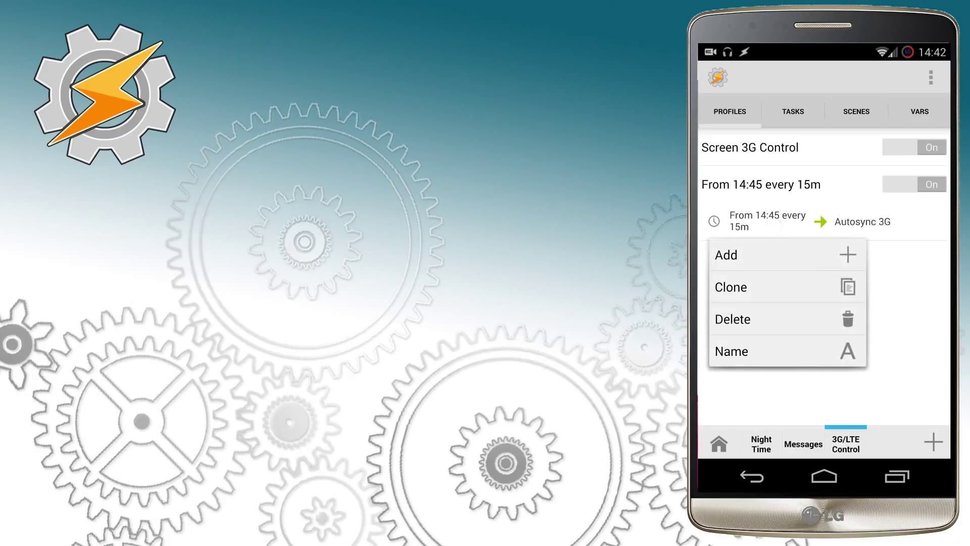
pyautogui.click(808, 262)
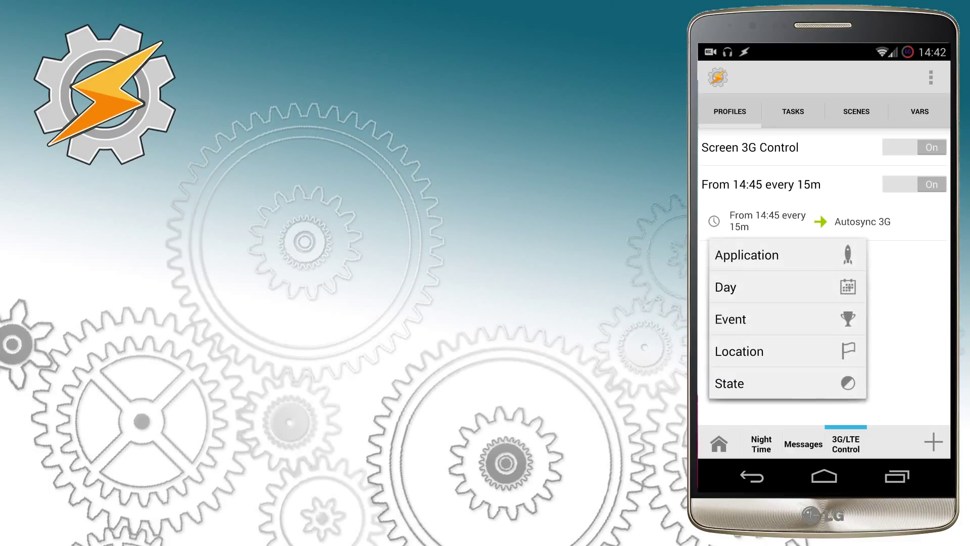
pyautogui.click(797, 391)
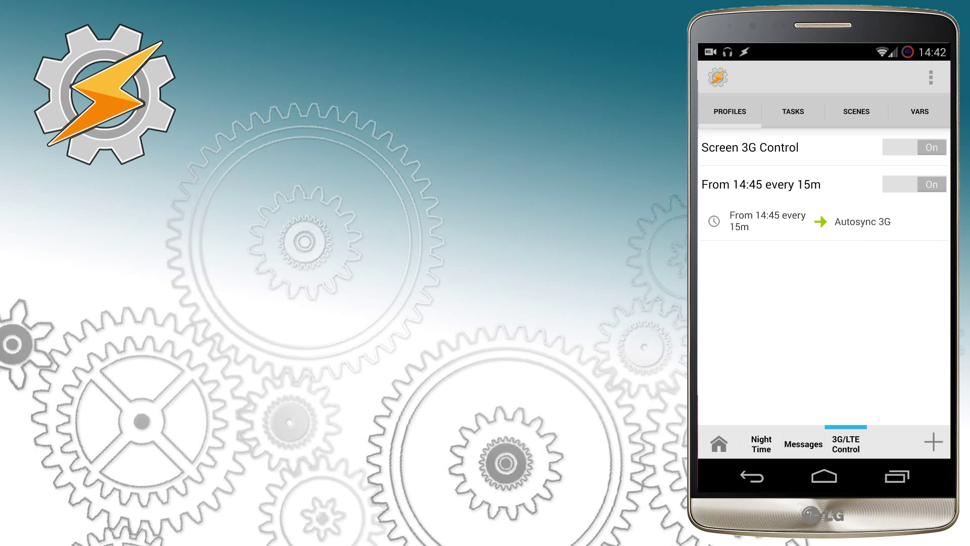
pyautogui.click(767, 248)
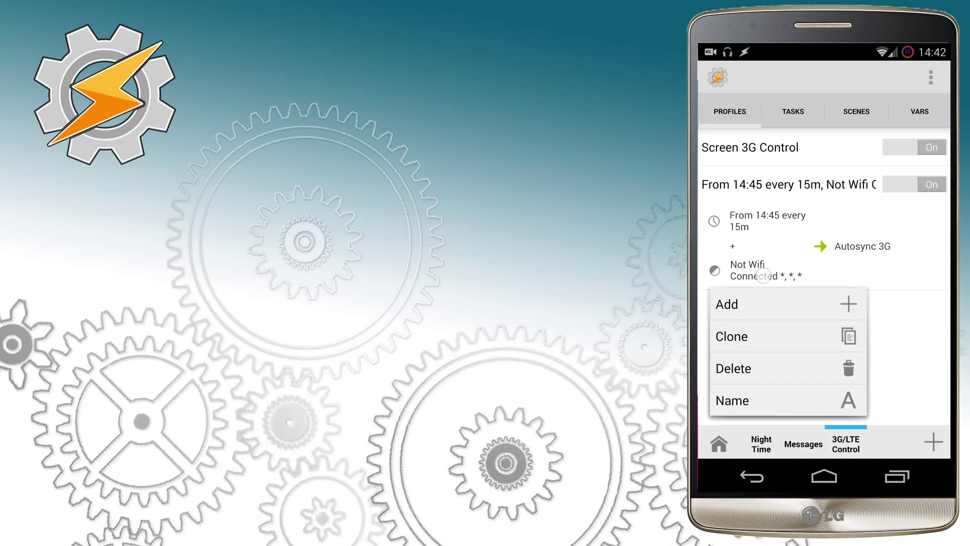
# Add a Display State Off condition to the profile.
pyautogui.click(794, 310)
pyautogui.click(834, 433)
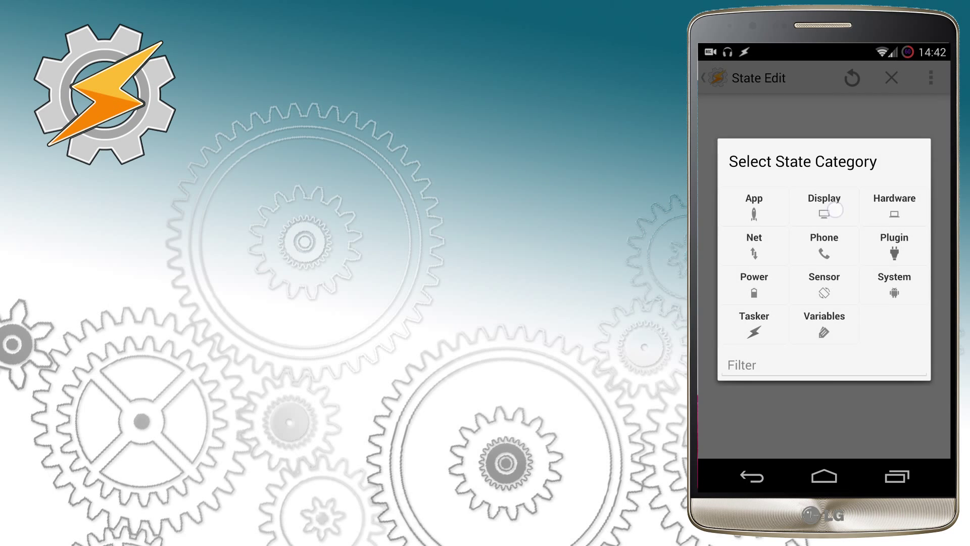
pyautogui.click(833, 207)
pyautogui.click(751, 475)
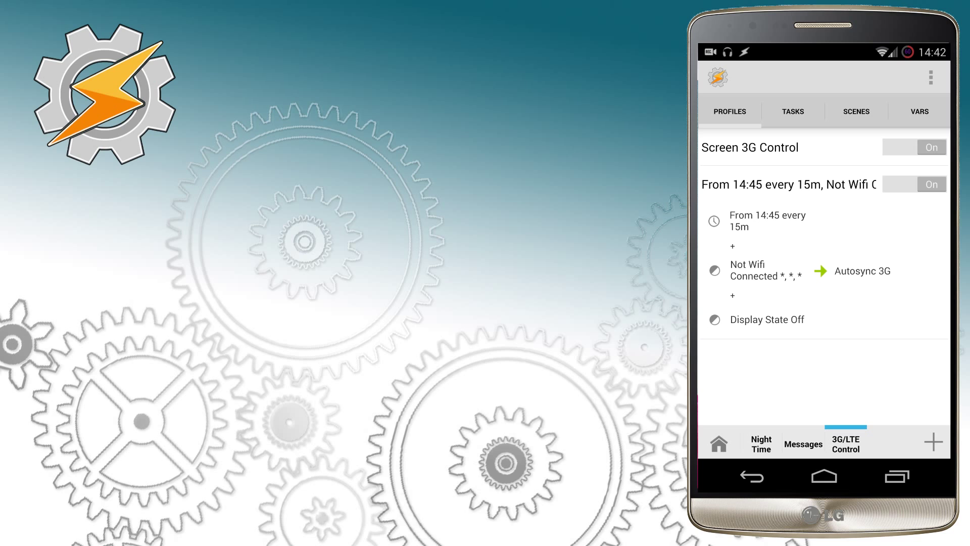
# Add an inverted Airplane Mode condition, meaning Not Airplane Mode.
pyautogui.click(767, 325)
pyautogui.click(725, 188)
pyautogui.click(728, 286)
pyautogui.click(747, 364)
pyautogui.write('air')
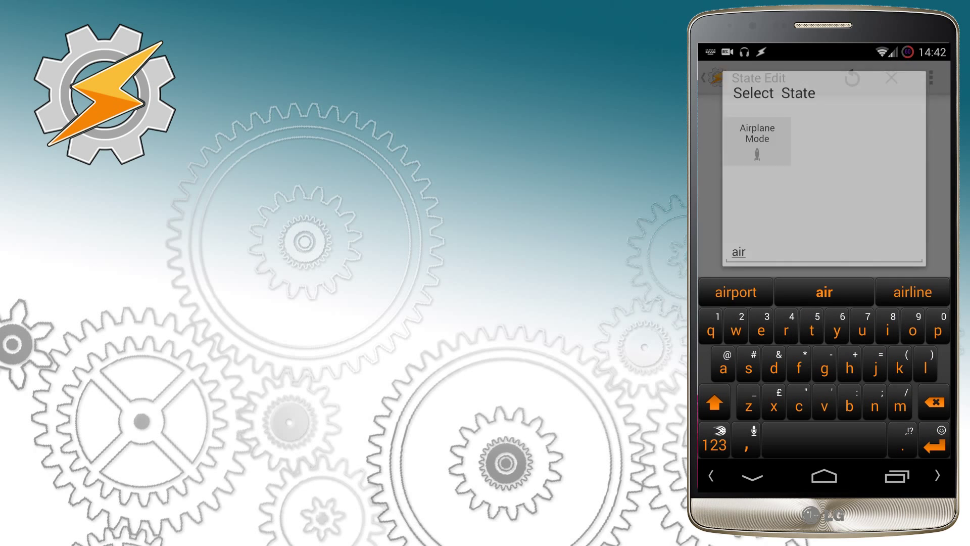
pyautogui.click(757, 141)
pyautogui.click(931, 114)
pyautogui.click(752, 475)
pyautogui.click(825, 194)
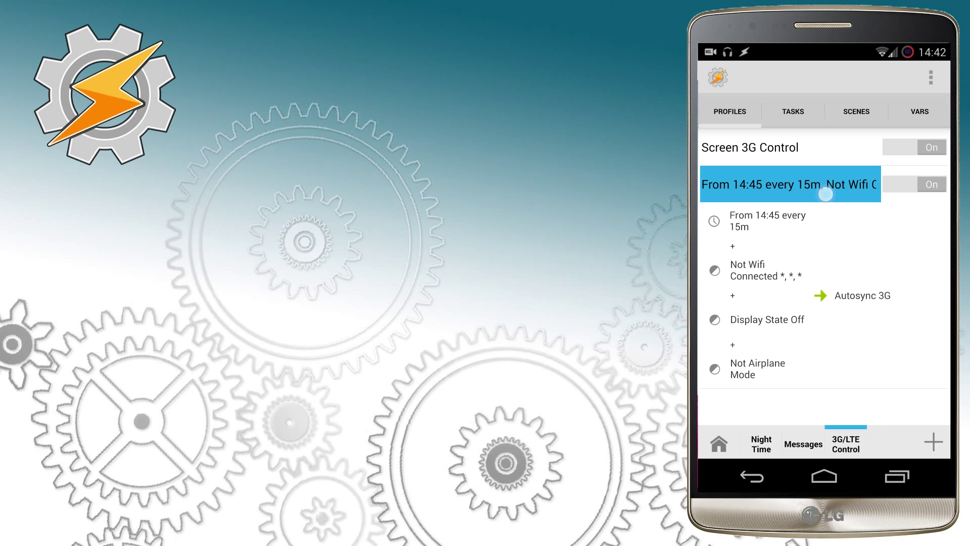
pyautogui.click(812, 77)
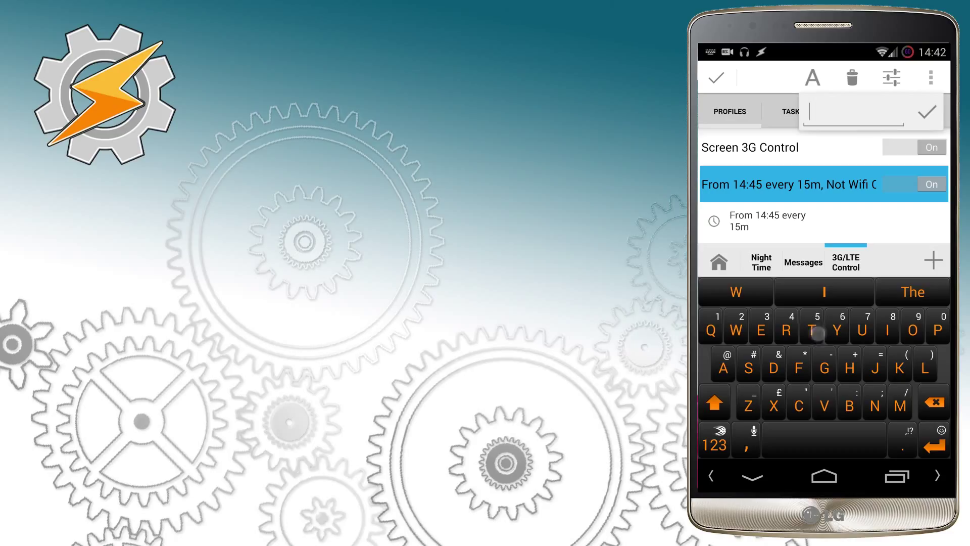
pyautogui.write('Timed ')
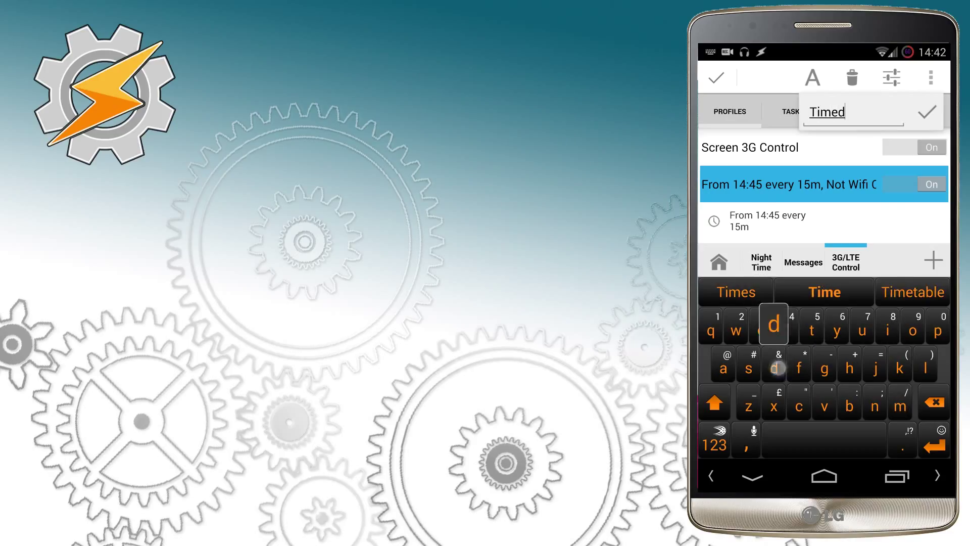
pyautogui.write('Sy')
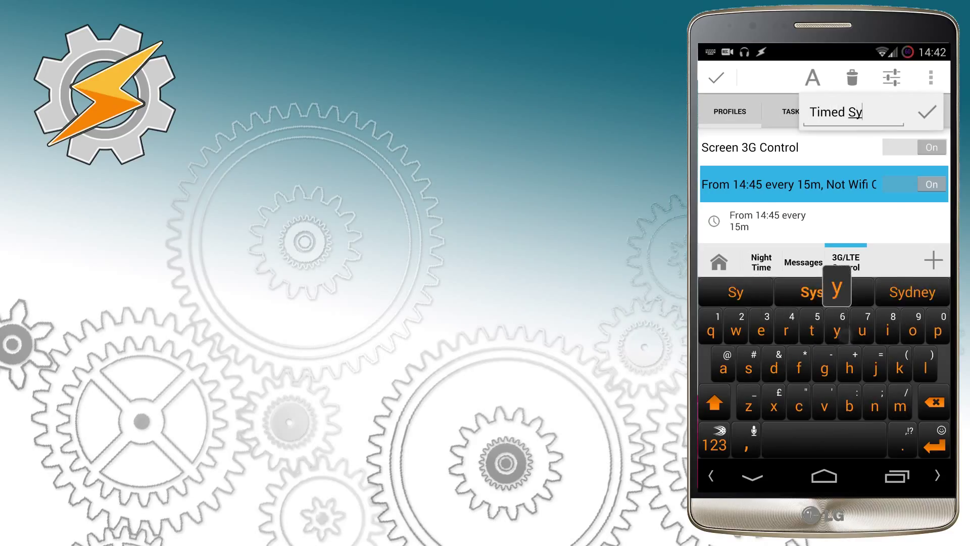
pyautogui.write('nc')
# Confirm the profile name Timed Sync and collapse its details.
pyautogui.click(927, 111)
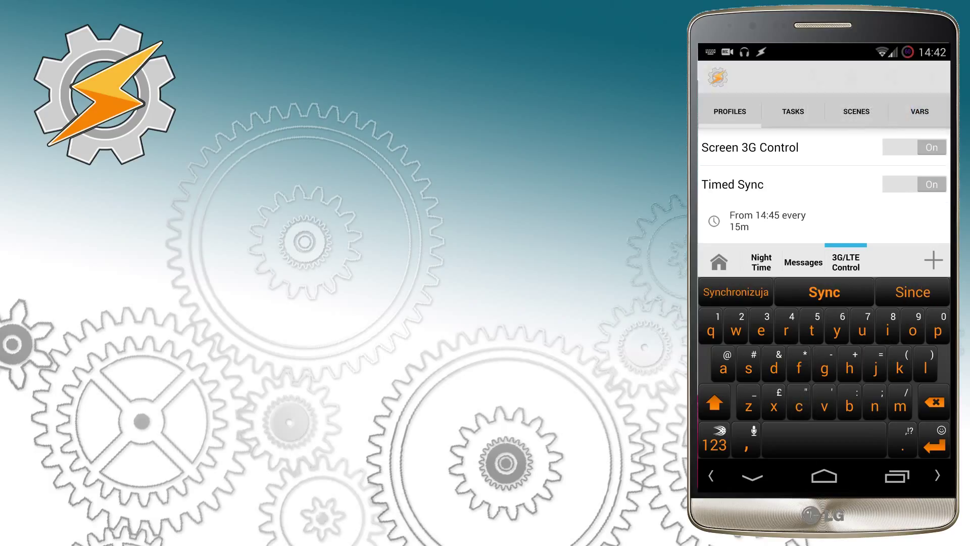
pyautogui.click(813, 184)
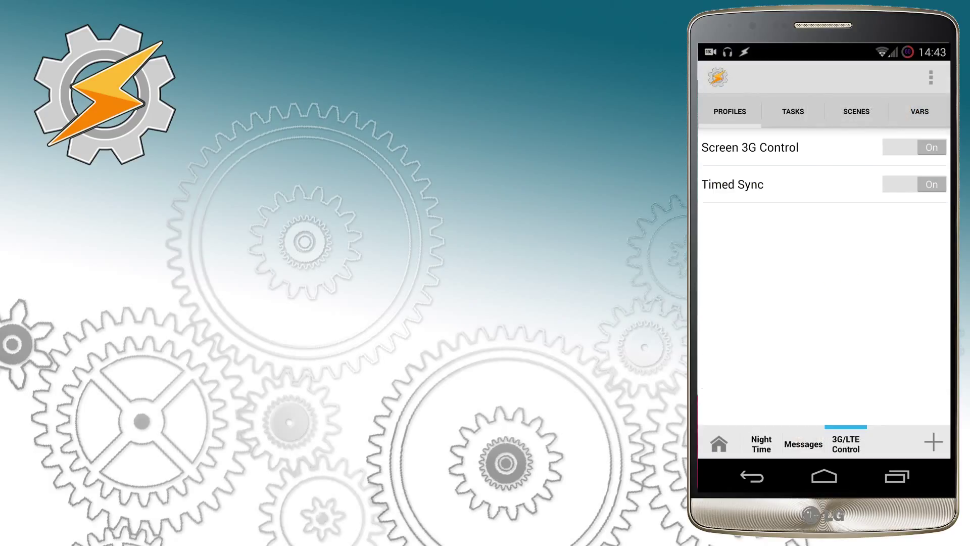
pyautogui.click(793, 111)
# Review the Autosync 3G task and return to the list of 3G+, 3G- and Autosync 3G.
pyautogui.click(880, 222)
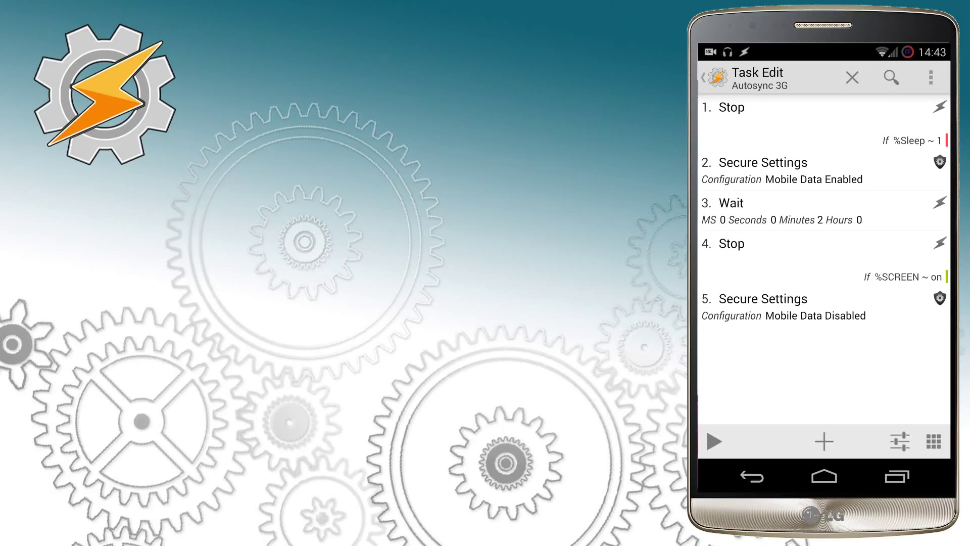
pyautogui.click(752, 476)
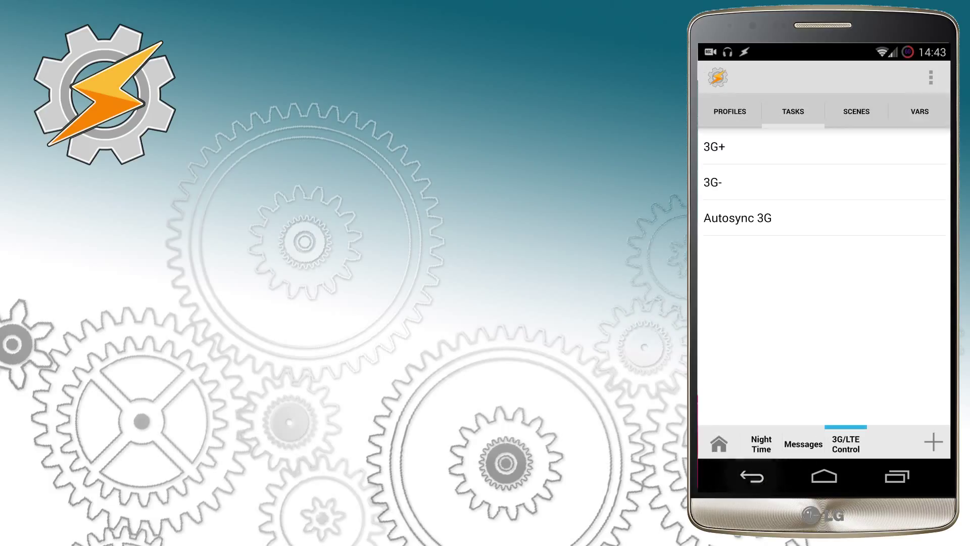